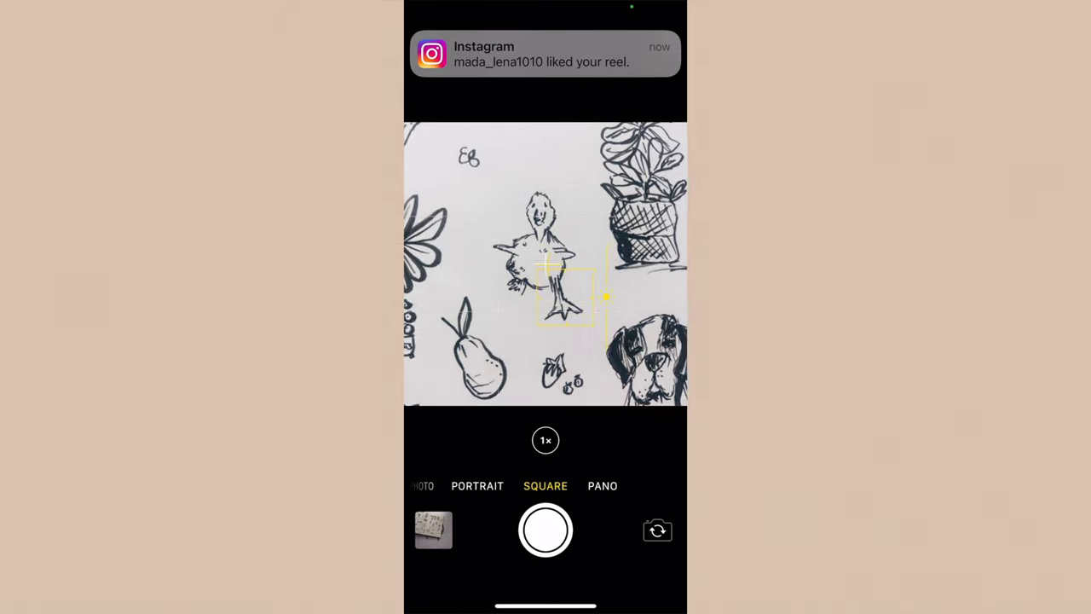
Take three square photos of the sketches, the last one of the strawberry-plant drawing.
{"action": "left_click", "coordinate": [546, 530]}
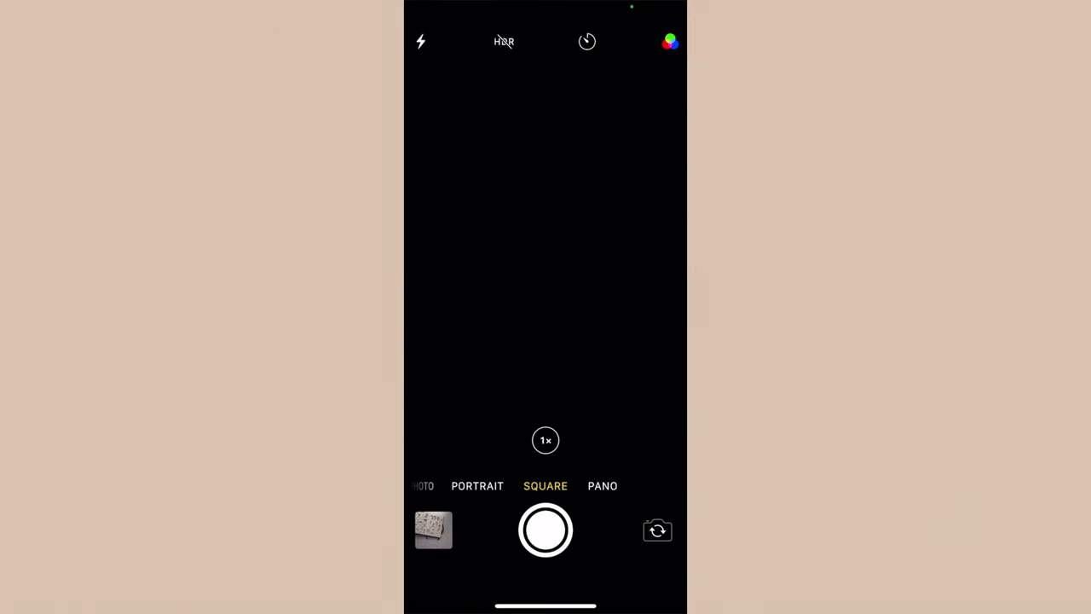
{"action": "left_click", "coordinate": [546, 530]}
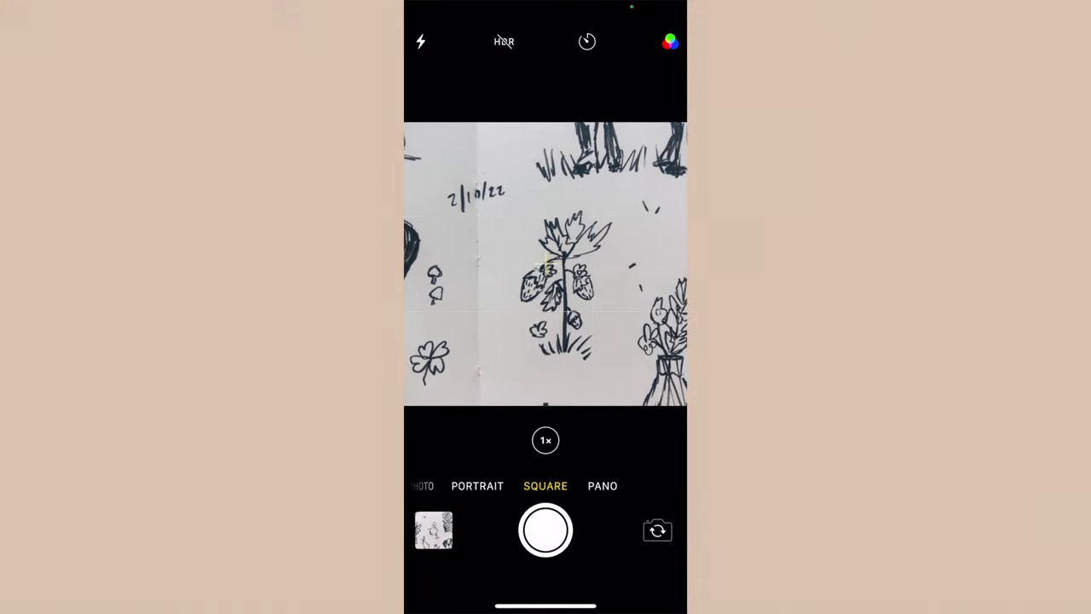
{"action": "left_click", "coordinate": [545, 529]}
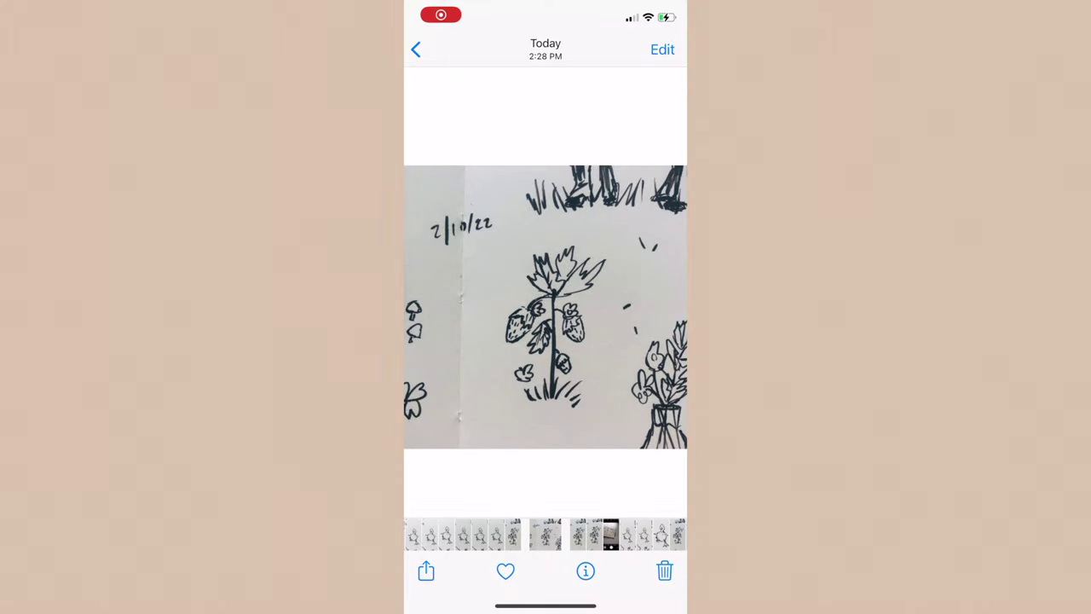
Auto-enhance the strawberry-plant photo, then set contrast to 24 and black point to 16.
{"action": "left_click", "coordinate": [663, 49]}
{"action": "left_click", "coordinate": [546, 481]}
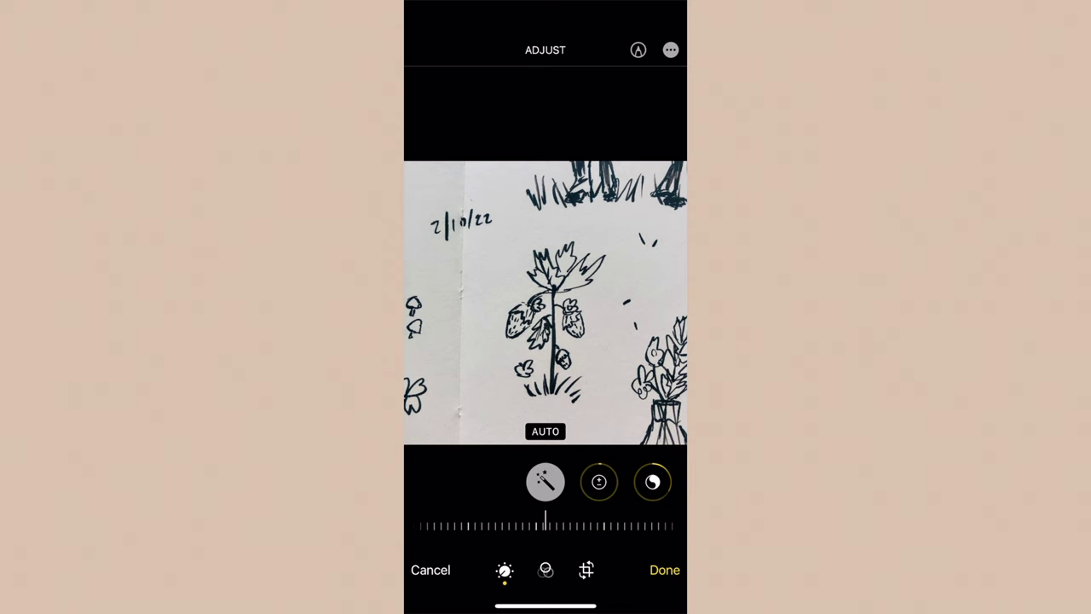
{"action": "scroll", "coordinate": [546, 482], "scroll_direction": "right", "scroll_amount": 4}
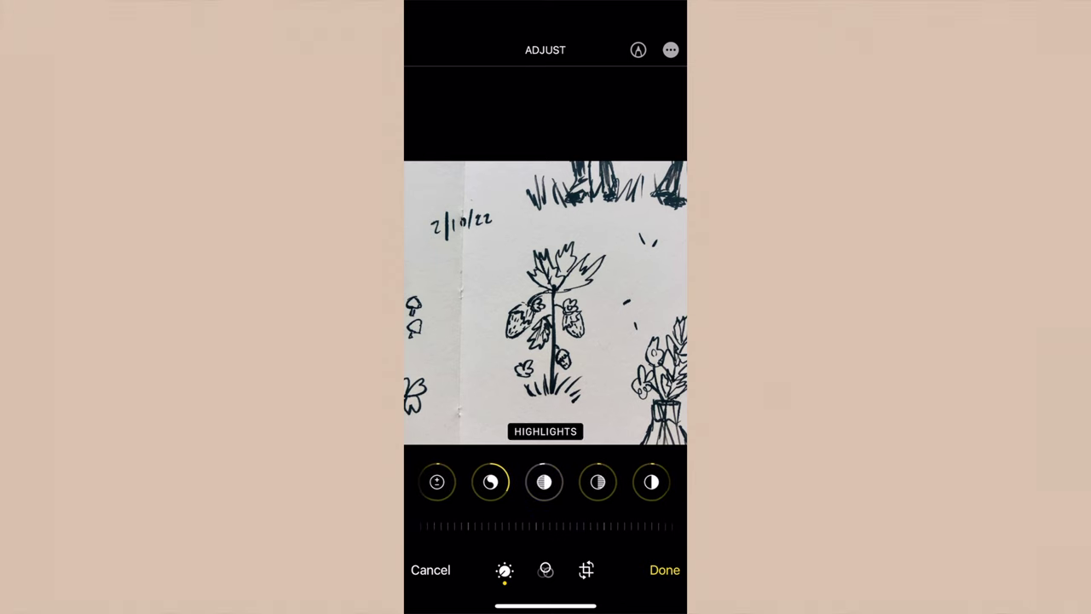
{"action": "scroll", "coordinate": [546, 482], "scroll_direction": "right", "scroll_amount": 1}
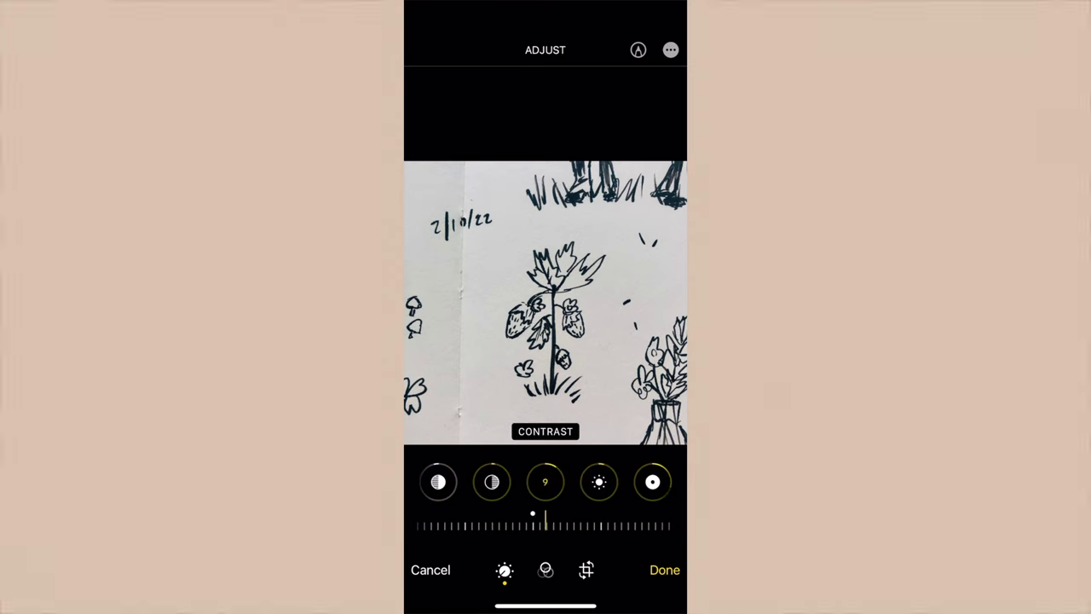
{"action": "scroll", "coordinate": [545, 526], "scroll_direction": "right", "scroll_amount": 2}
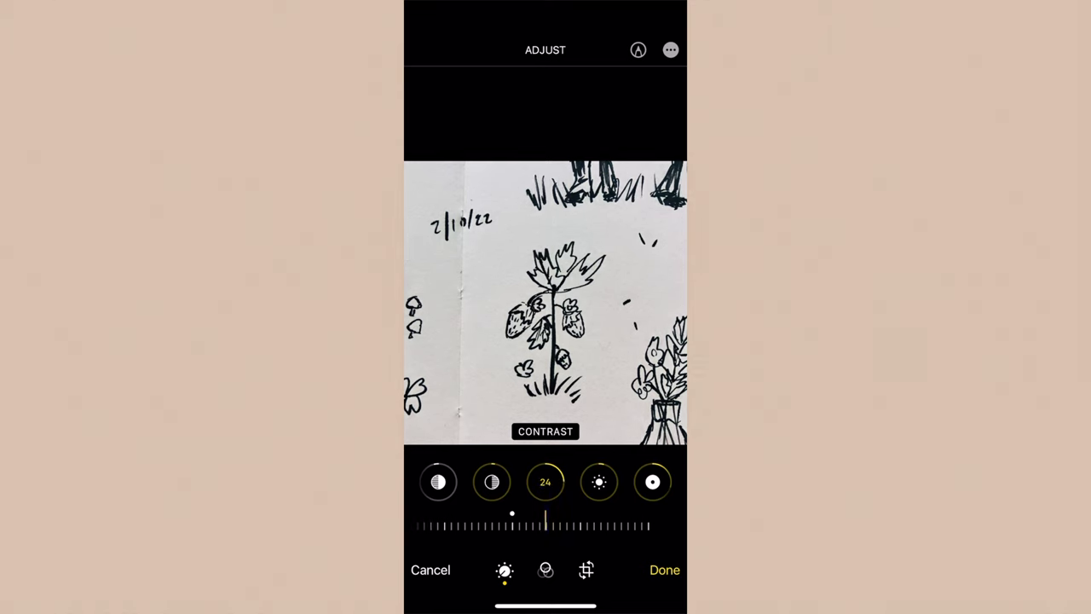
{"action": "scroll", "coordinate": [546, 482], "scroll_direction": "right", "scroll_amount": 2}
{"action": "scroll", "coordinate": [545, 526], "scroll_direction": "right", "scroll_amount": 2}
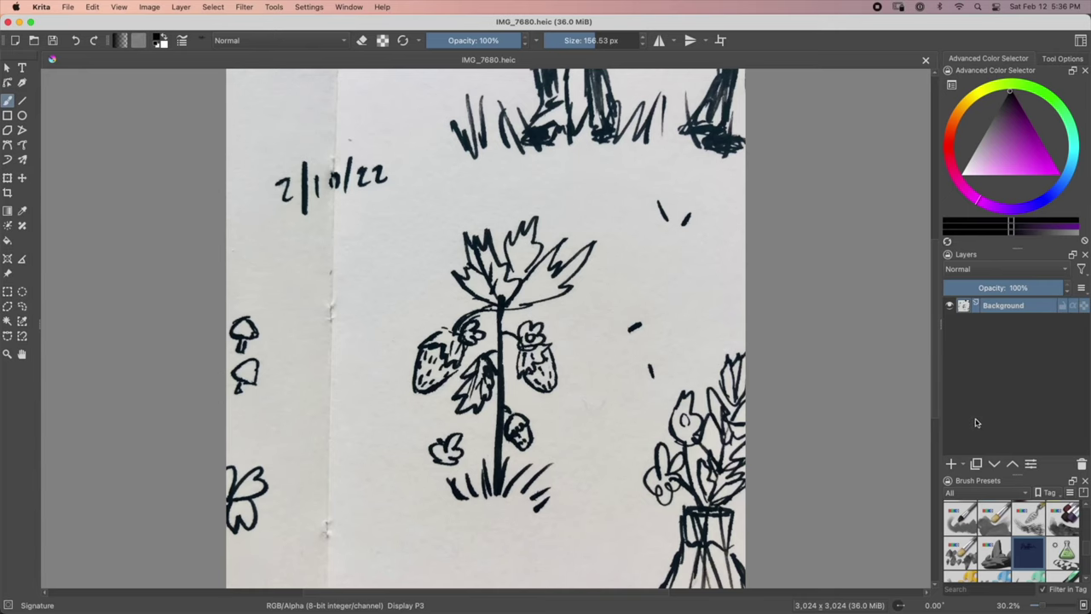
Add Paint Layer 1 below the Background photo and set Background to Multiply blending.
{"action": "left_click", "coordinate": [953, 464]}
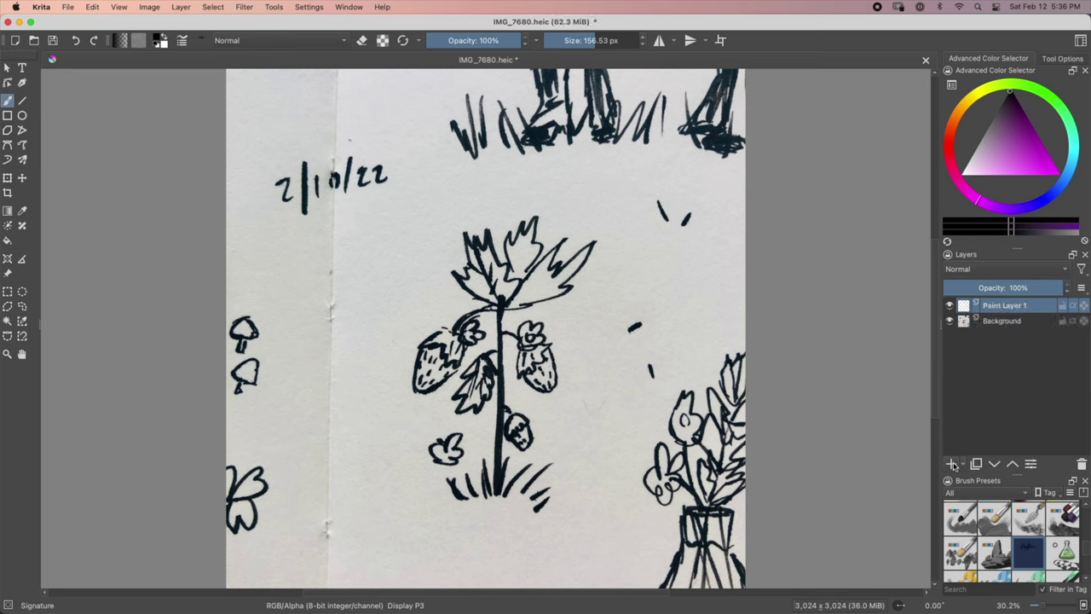
{"action": "key", "text": "ctrl+Page_Down"}
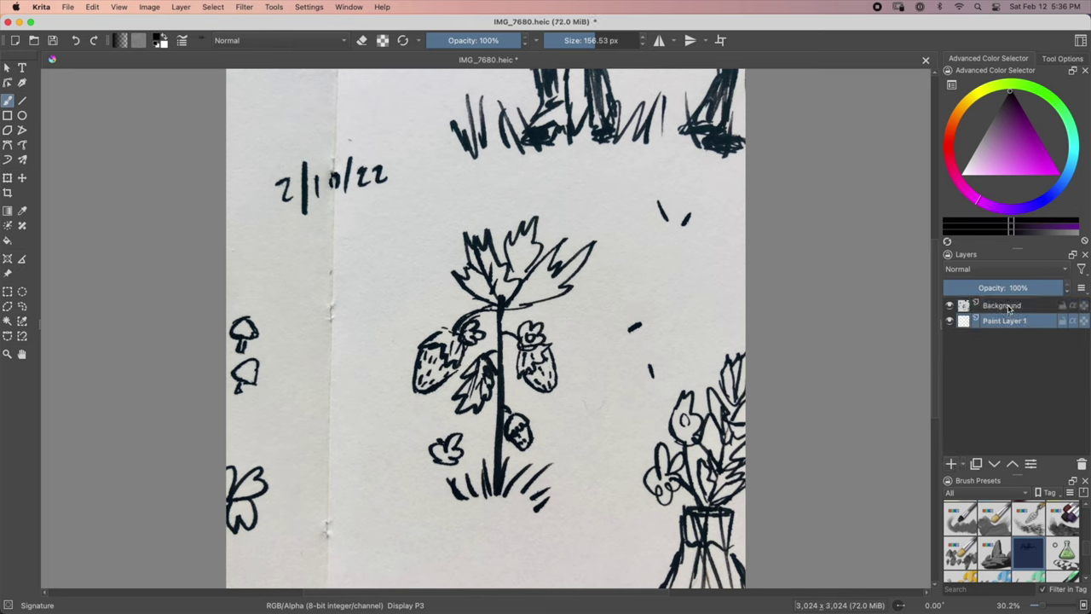
{"action": "left_click", "coordinate": [998, 270]}
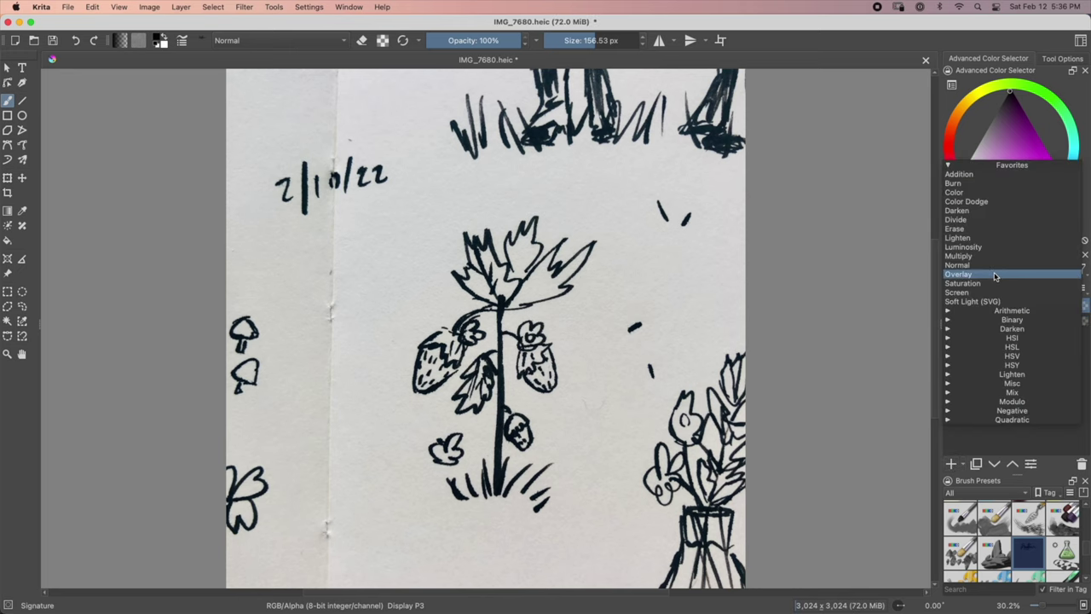
{"action": "left_click", "coordinate": [991, 266]}
{"action": "left_click", "coordinate": [1001, 271]}
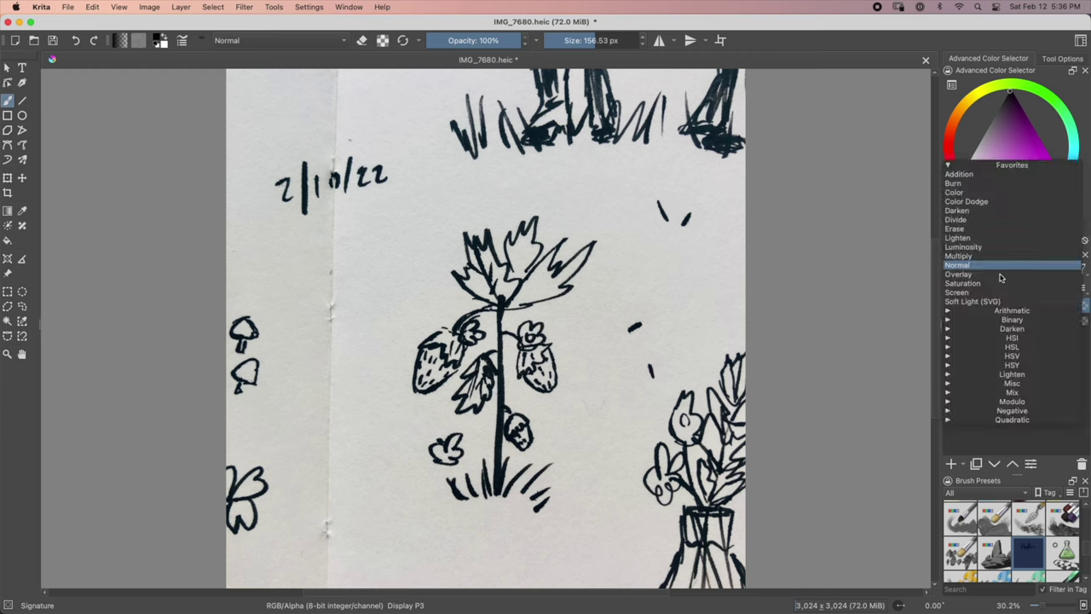
{"action": "left_click", "coordinate": [995, 256]}
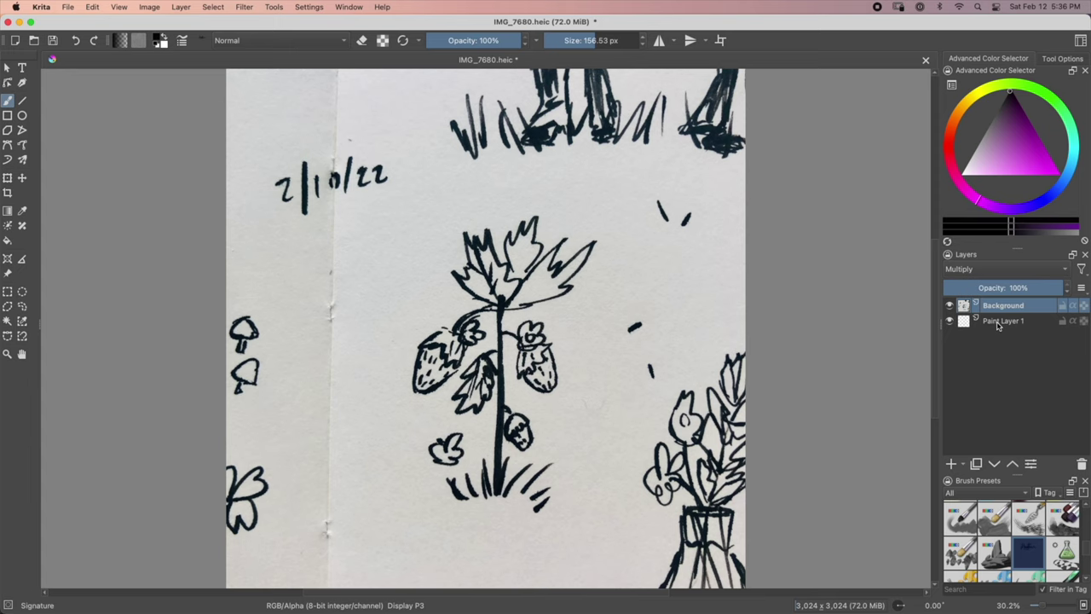
Add Paint Layer 2 and move it to the bottom of the layer stack.
{"action": "mouse_move", "coordinate": [998, 325]}
{"action": "left_click", "coordinate": [952, 465]}
{"action": "left_click_drag", "start_coordinate": [995, 313], "coordinate": [994, 351]}
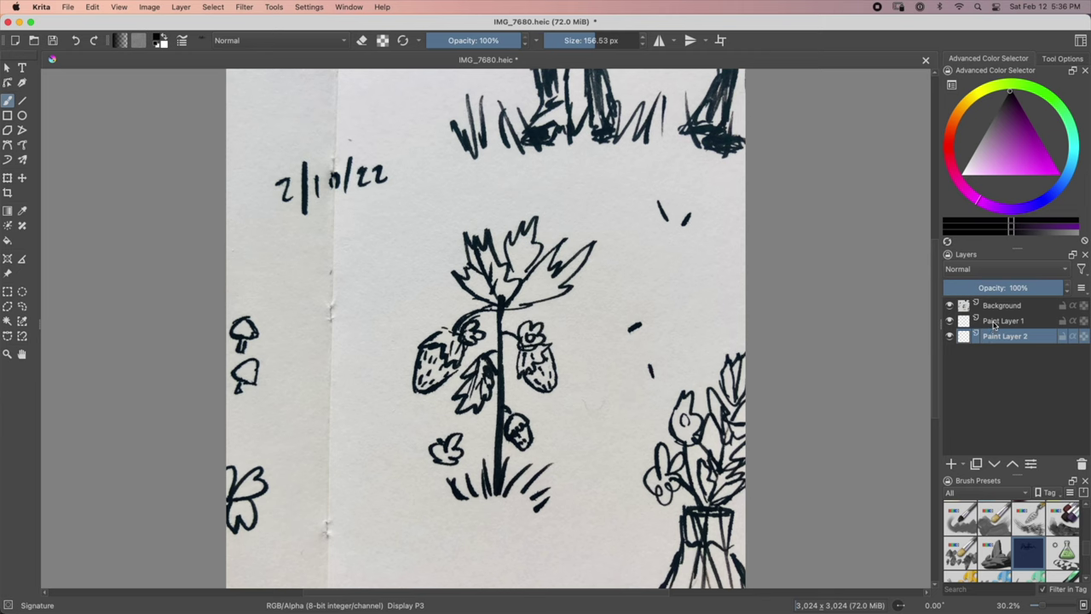
Fill Paint Layer 1 with a light peach colour.
{"action": "left_click", "coordinate": [994, 322]}
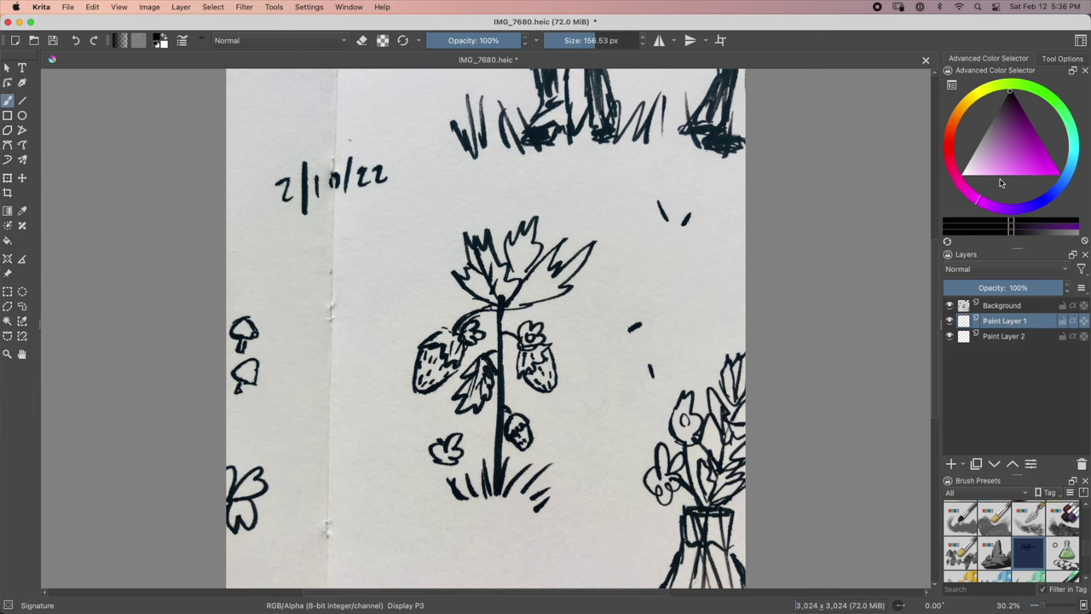
{"action": "left_click_drag", "start_coordinate": [989, 94], "coordinate": [949, 128]}
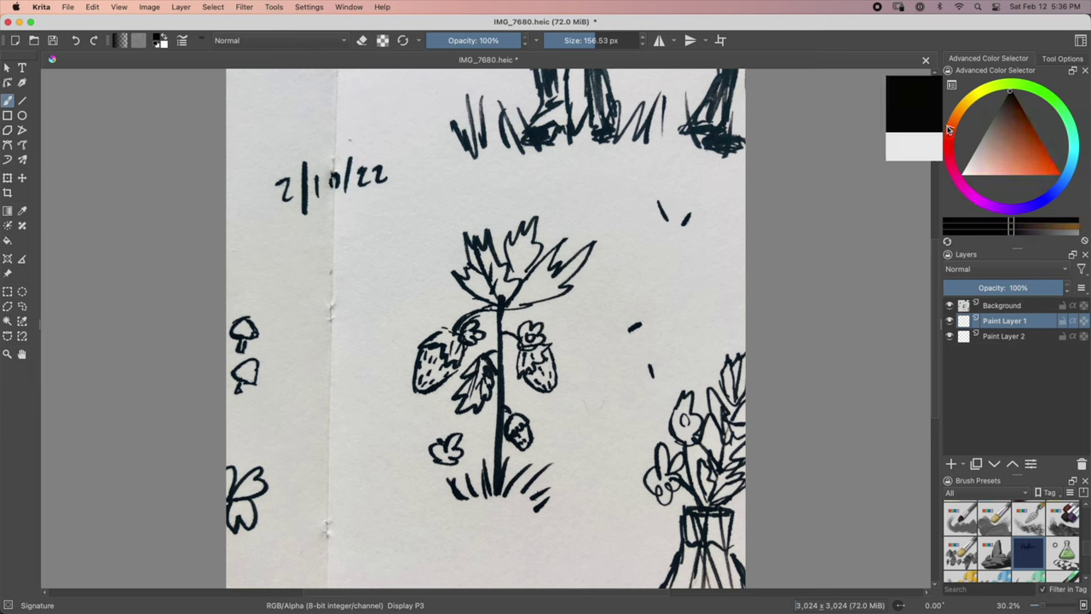
{"action": "left_click_drag", "start_coordinate": [1008, 143], "coordinate": [983, 185]}
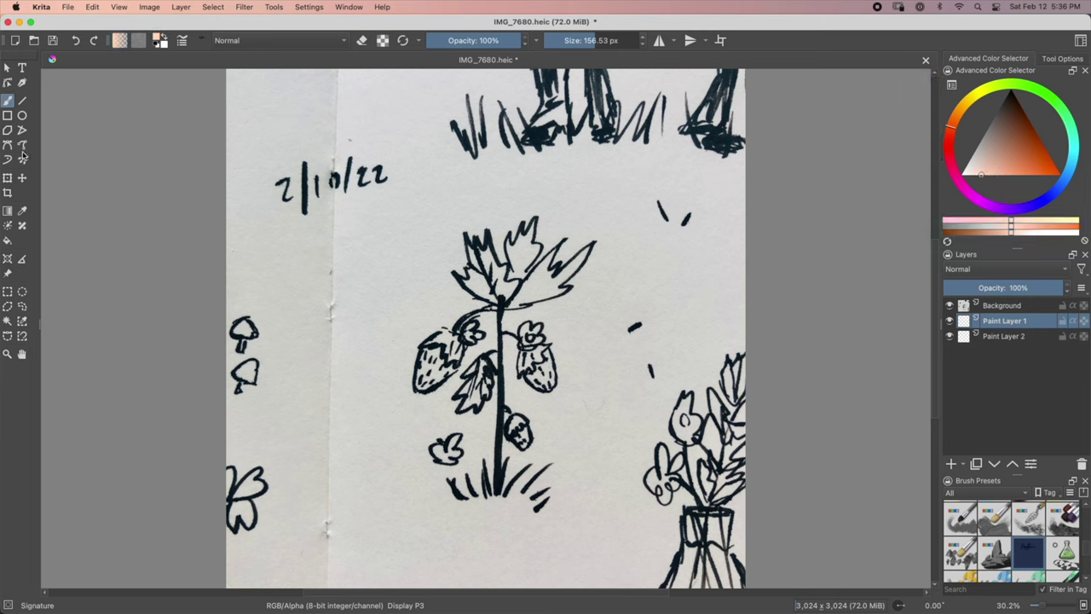
{"action": "left_click", "coordinate": [7, 242]}
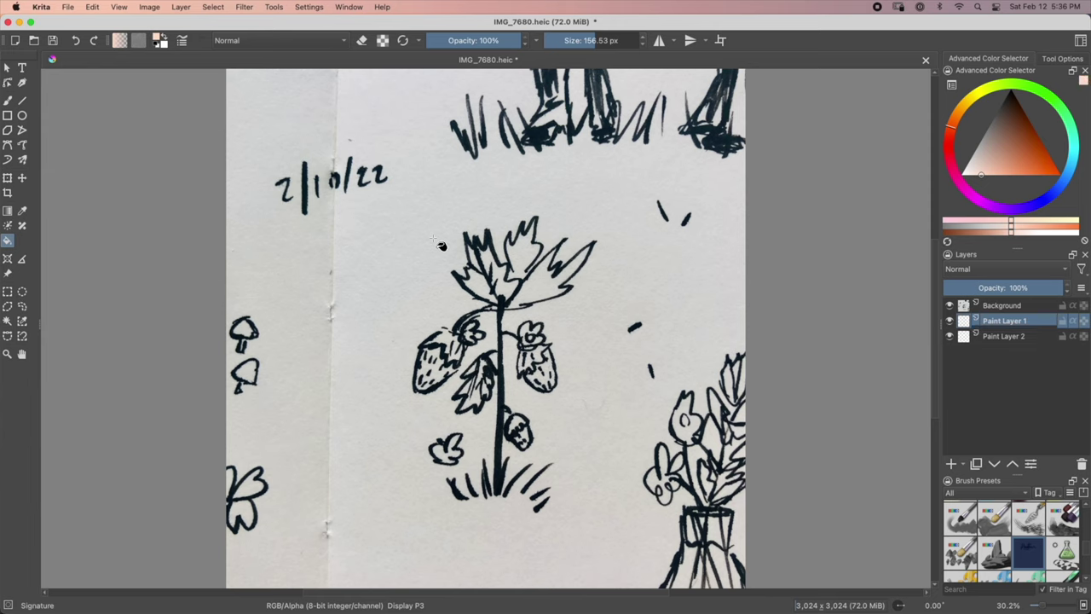
{"action": "left_click", "coordinate": [435, 241]}
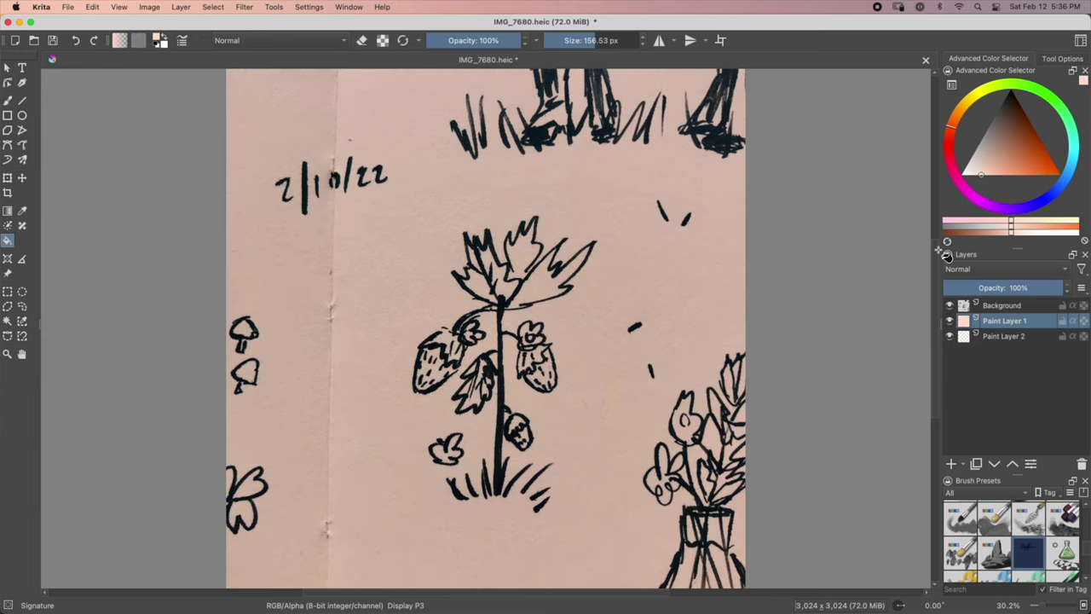
Refill Paint Layer 1 with a slightly lighter peach and fill Paint Layer 2 with white.
{"action": "left_click", "coordinate": [981, 178]}
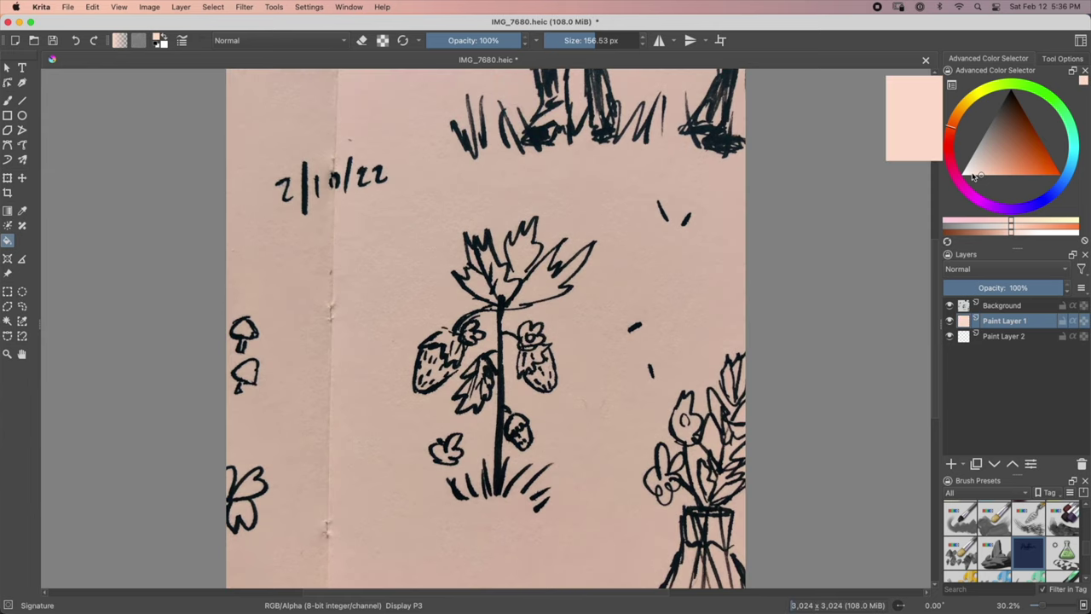
{"action": "left_click_drag", "start_coordinate": [978, 176], "coordinate": [972, 173]}
{"action": "left_click", "coordinate": [610, 249]}
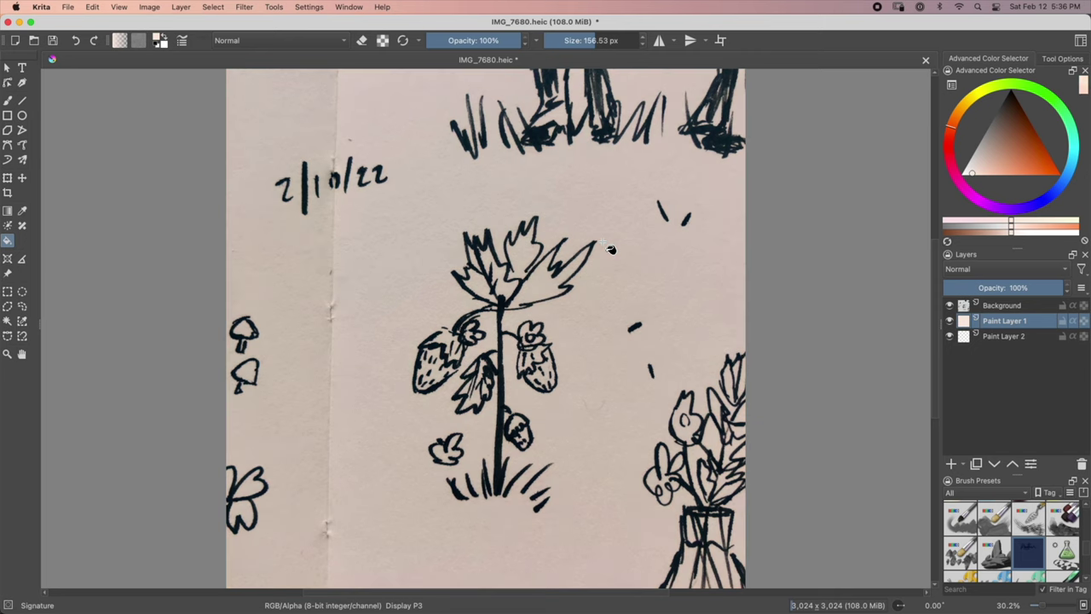
{"action": "left_click", "coordinate": [1025, 337]}
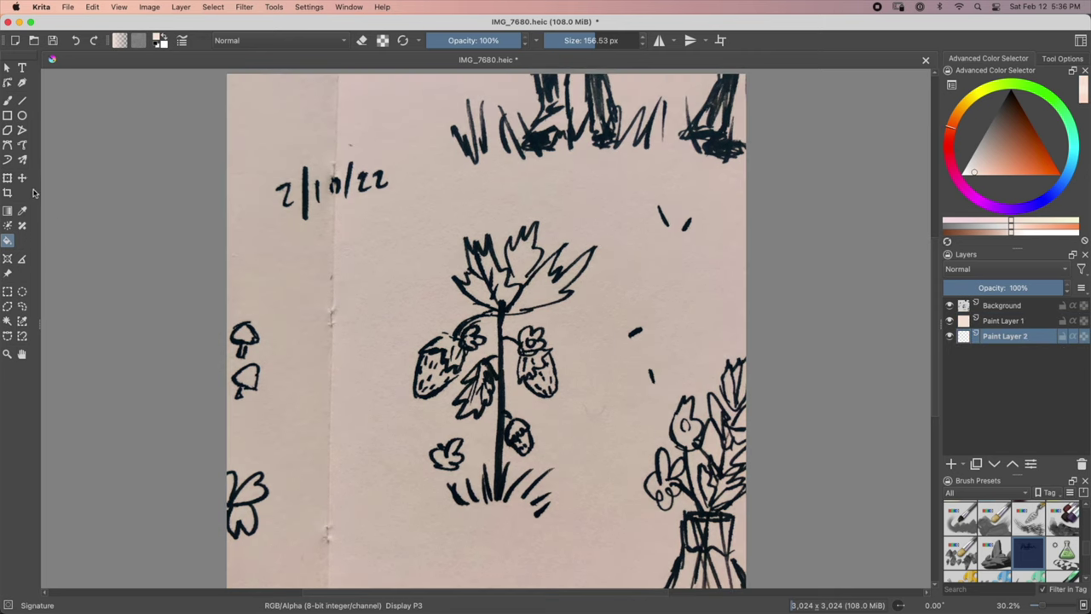
{"action": "left_click", "coordinate": [732, 282]}
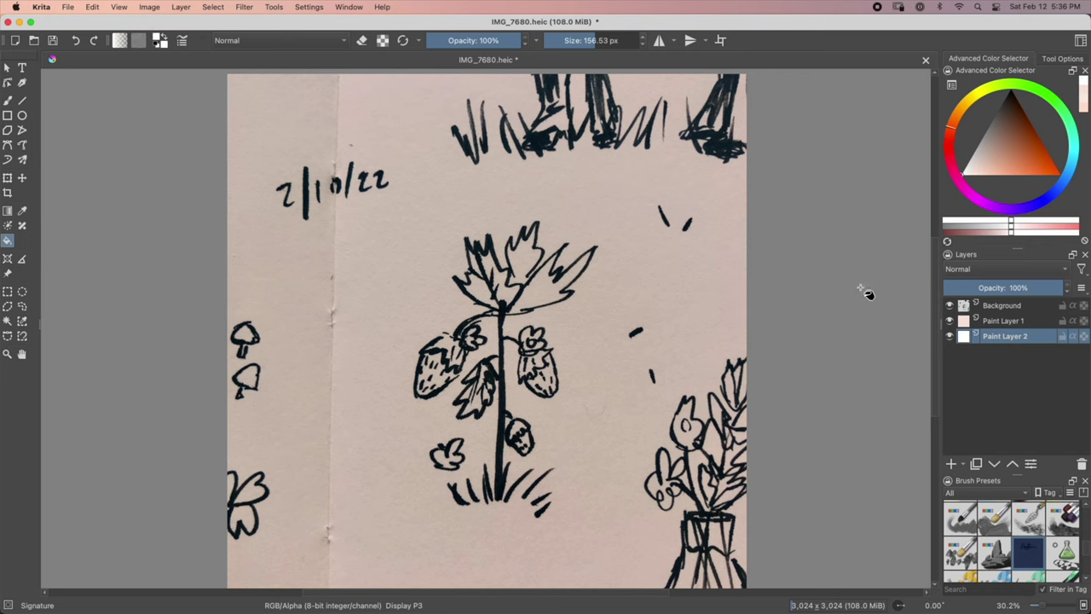
On Paint Layer 1, set up the Basic-1 brush in erase mode.
{"action": "left_click", "coordinate": [1004, 321]}
{"action": "left_click", "coordinate": [9, 101]}
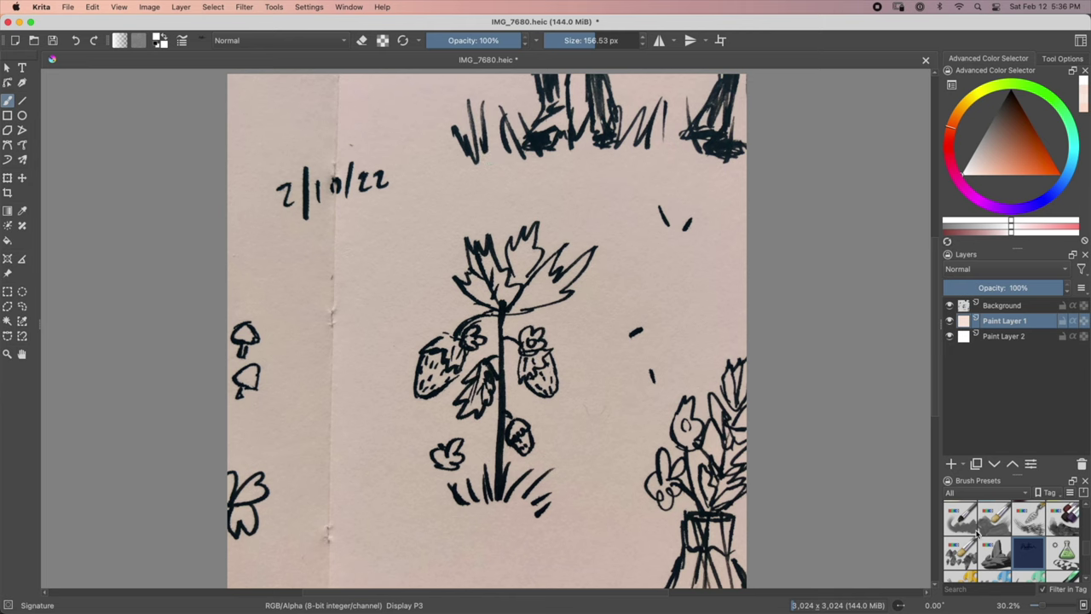
{"action": "left_click_drag", "start_coordinate": [1088, 546], "coordinate": [1088, 527]}
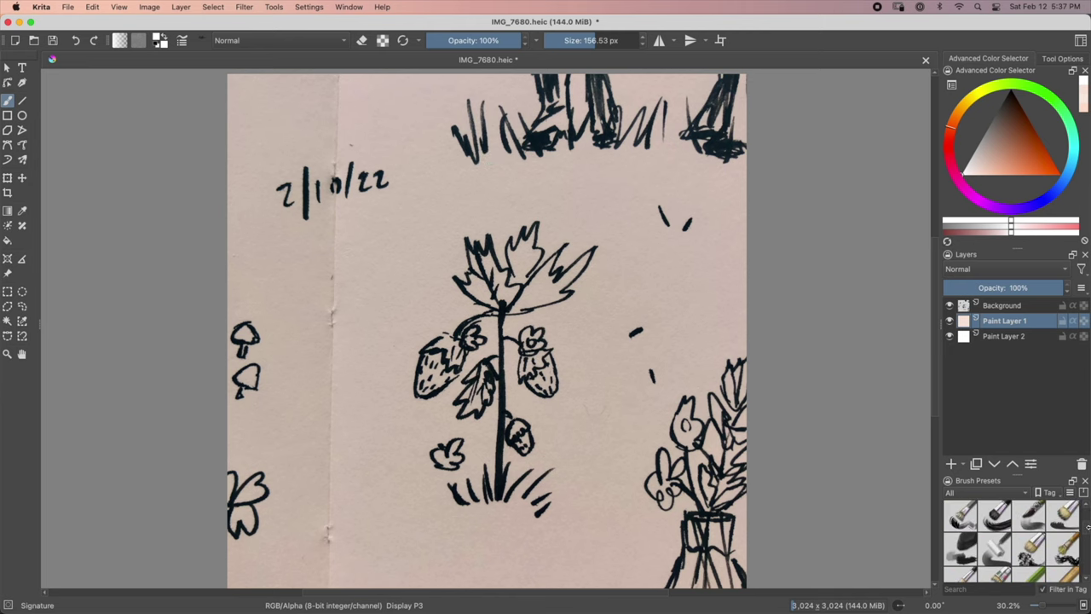
{"action": "left_click", "coordinate": [960, 558]}
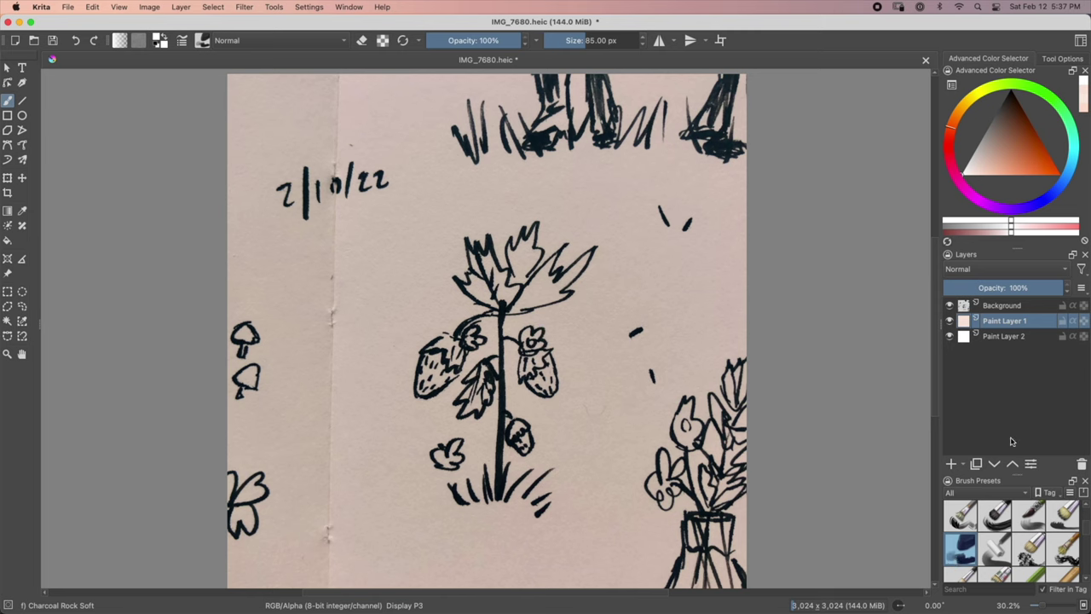
{"action": "key", "text": "slash"}
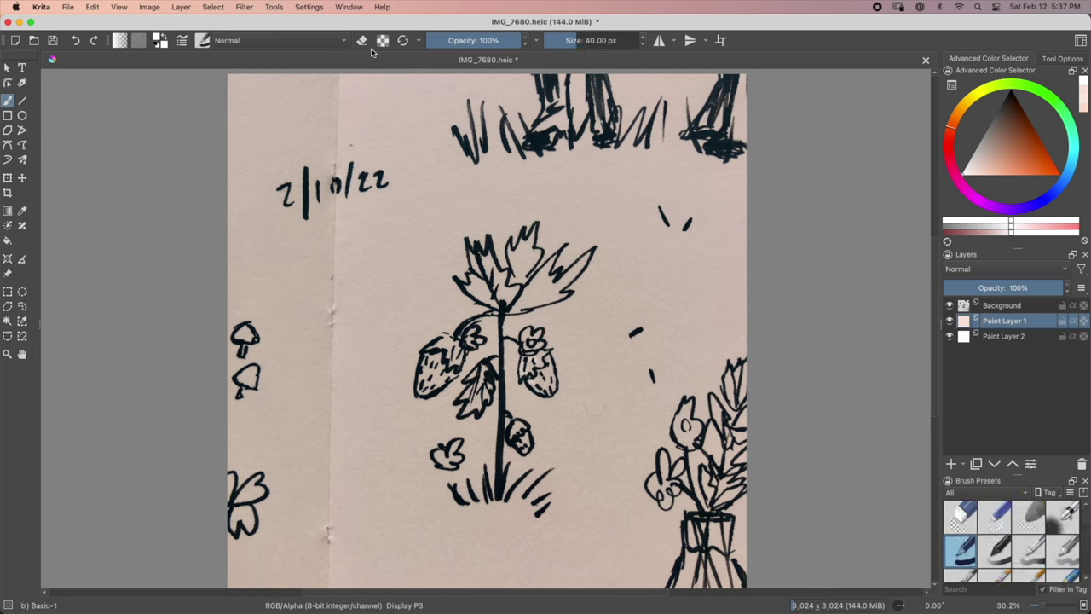
{"action": "key", "text": "e"}
Erase the peach fill inside the strawberries and flower, undoing the last stroke.
{"action": "mouse_move", "coordinate": [534, 382]}
{"action": "left_mouse_down"}
{"action": "mouse_move", "coordinate": [546, 366]}
{"action": "mouse_move", "coordinate": [537, 341]}
{"action": "left_mouse_up"}
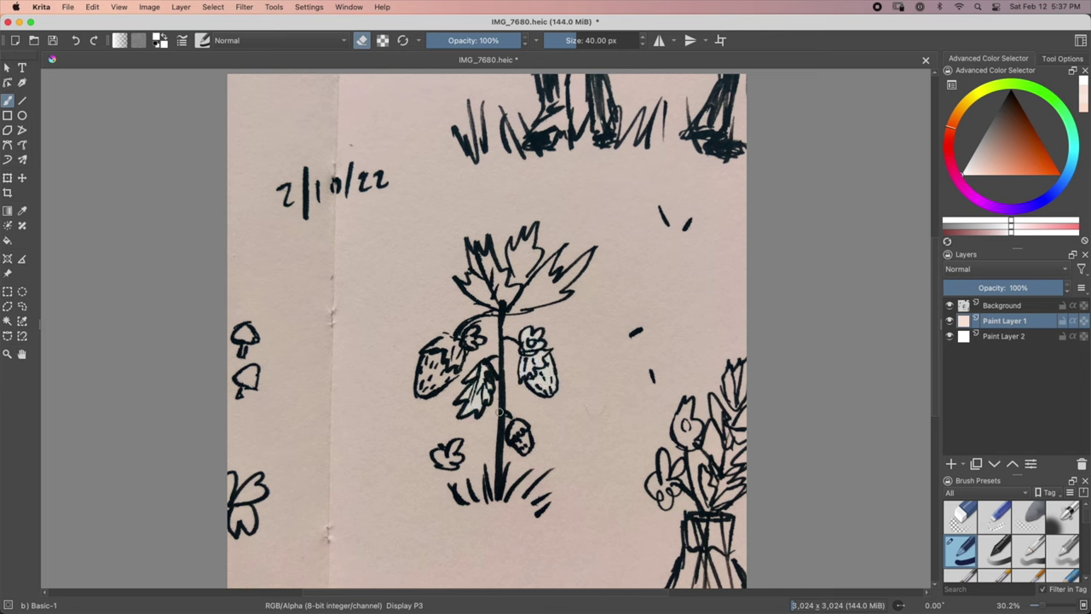
{"action": "mouse_move", "coordinate": [517, 436]}
{"action": "left_mouse_down"}
{"action": "mouse_move", "coordinate": [525, 448]}
{"action": "mouse_move", "coordinate": [520, 429]}
{"action": "left_mouse_up"}
{"action": "mouse_move", "coordinate": [427, 388]}
{"action": "left_mouse_down"}
{"action": "mouse_move", "coordinate": [441, 344]}
{"action": "mouse_move", "coordinate": [469, 336]}
{"action": "mouse_move", "coordinate": [474, 260]}
{"action": "mouse_move", "coordinate": [537, 300]}
{"action": "mouse_move", "coordinate": [491, 270]}
{"action": "mouse_move", "coordinate": [523, 269]}
{"action": "left_mouse_up"}
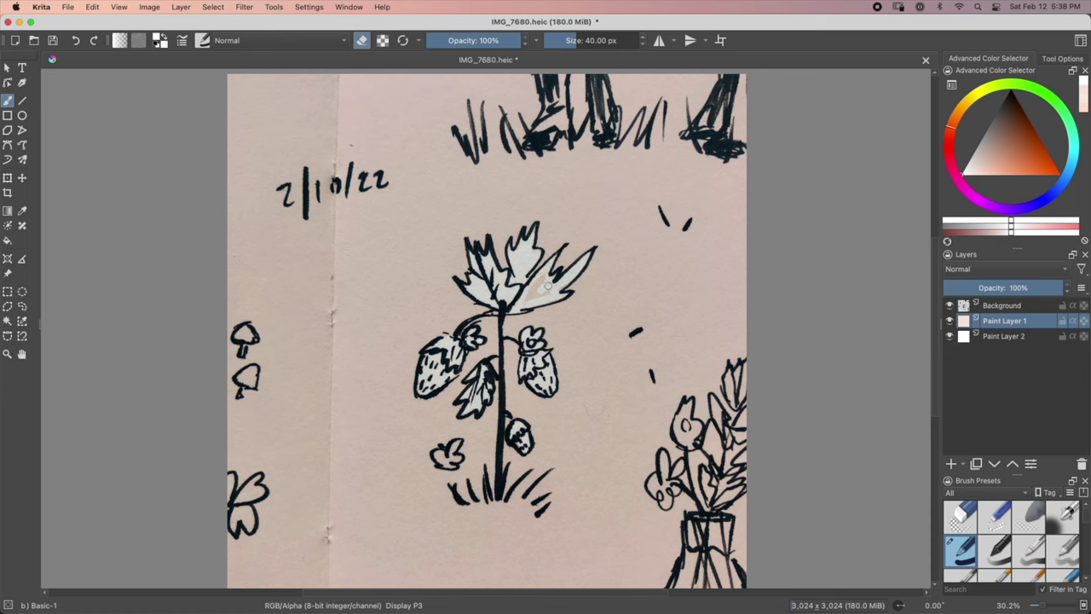
{"action": "key", "text": "ctrl+z"}
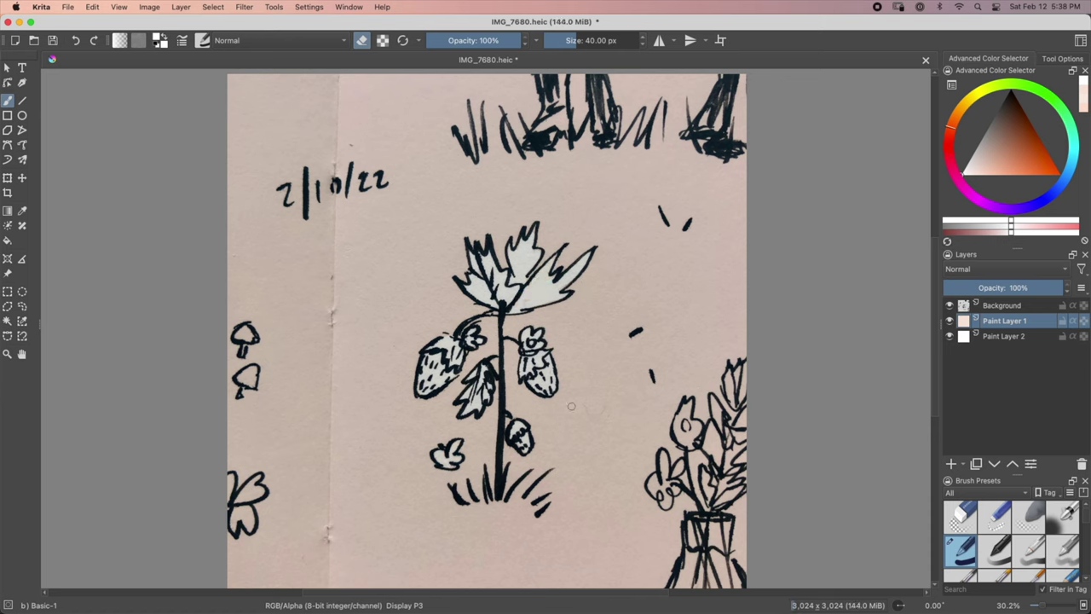
Add Paint Layer 3 beneath Paint Layer 1 and pick a salmon-red colour.
{"action": "left_click", "coordinate": [951, 465]}
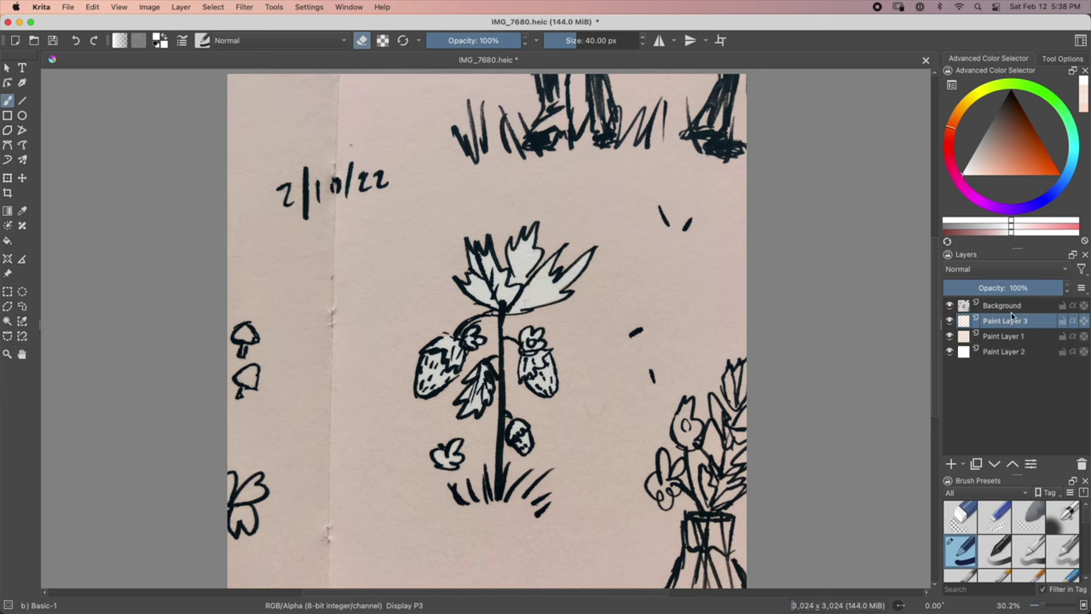
{"action": "left_click_drag", "start_coordinate": [1009, 322], "coordinate": [1004, 350]}
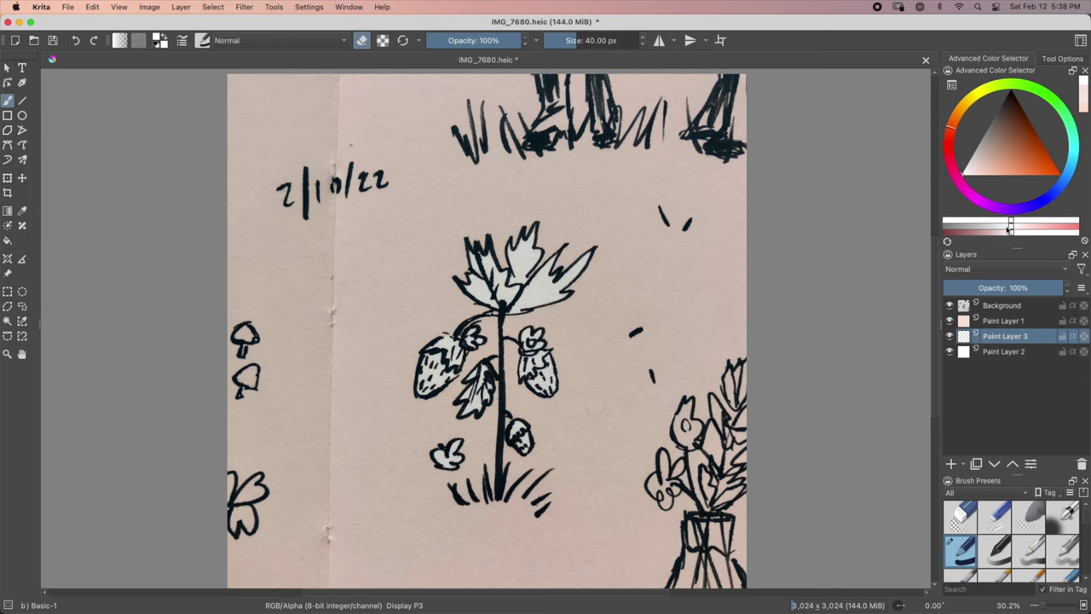
{"action": "left_click", "coordinate": [987, 159]}
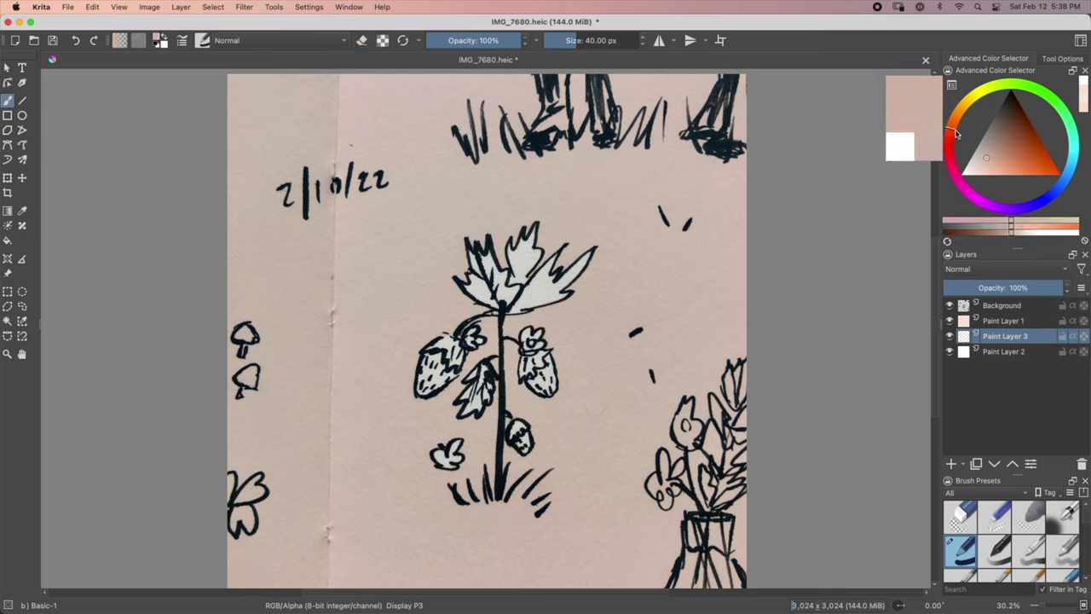
{"action": "left_click", "coordinate": [995, 174]}
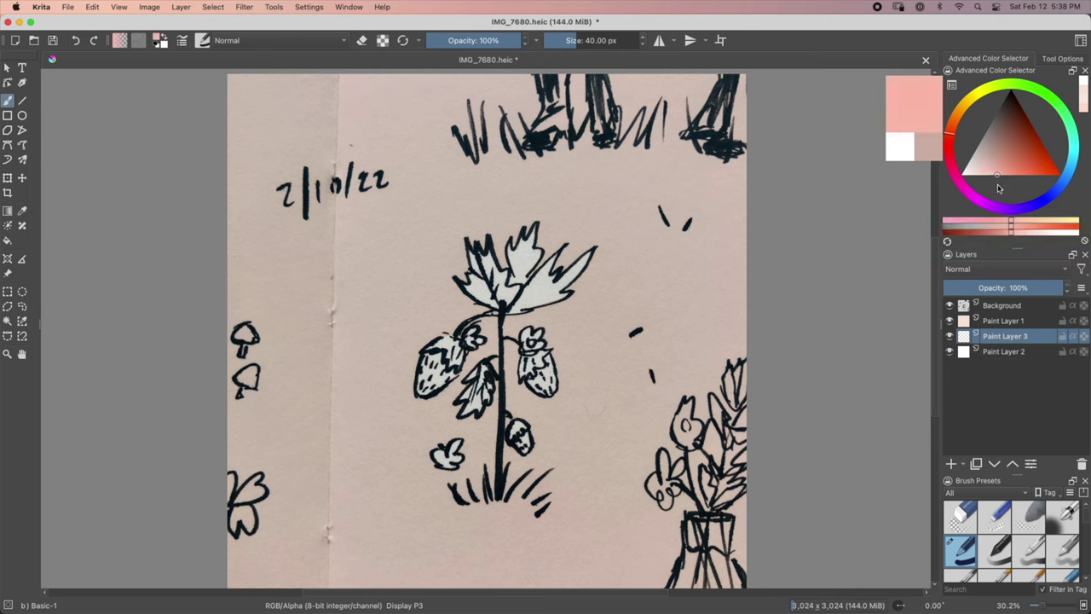
{"action": "mouse_move", "coordinate": [999, 181]}
{"action": "left_mouse_down"}
{"action": "mouse_move", "coordinate": [1026, 178]}
{"action": "mouse_move", "coordinate": [1011, 168]}
{"action": "mouse_move", "coordinate": [1017, 177]}
{"action": "left_mouse_up"}
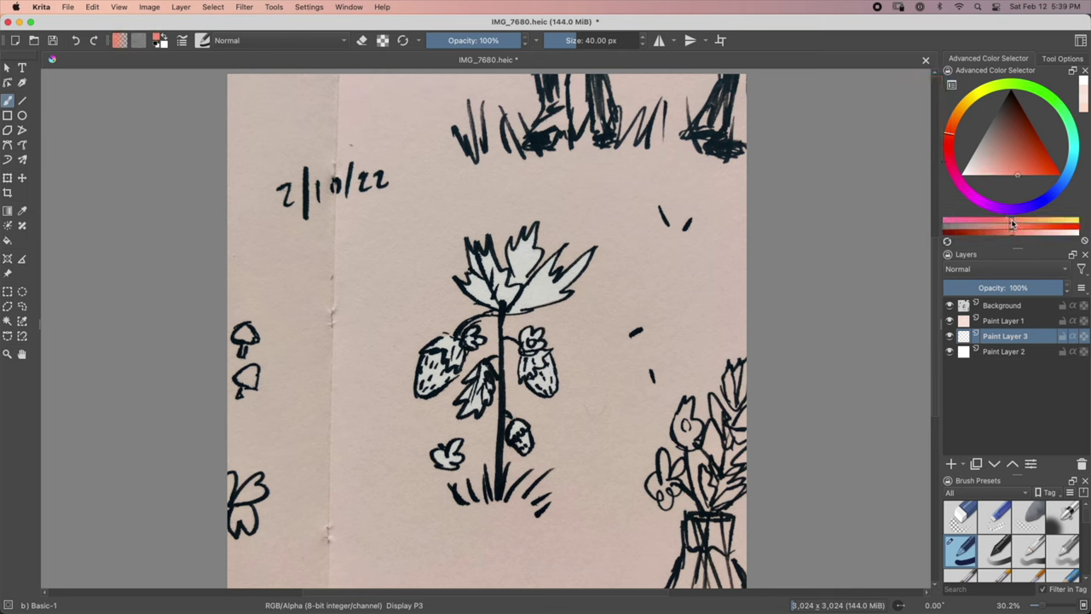
{"action": "left_click_drag", "start_coordinate": [1013, 225], "coordinate": [1001, 225]}
Choose the Charcoal Rock Soft brush preset.
{"action": "left_click_drag", "start_coordinate": [1087, 521], "coordinate": [1086, 532]}
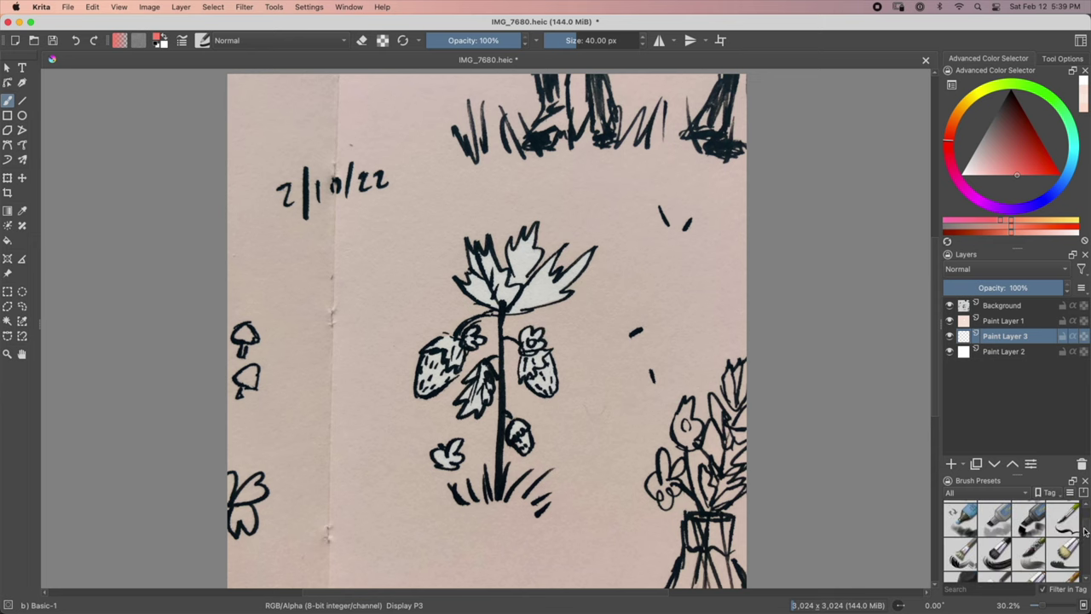
{"action": "scroll", "coordinate": [1080, 518], "scroll_direction": "down", "scroll_amount": 3}
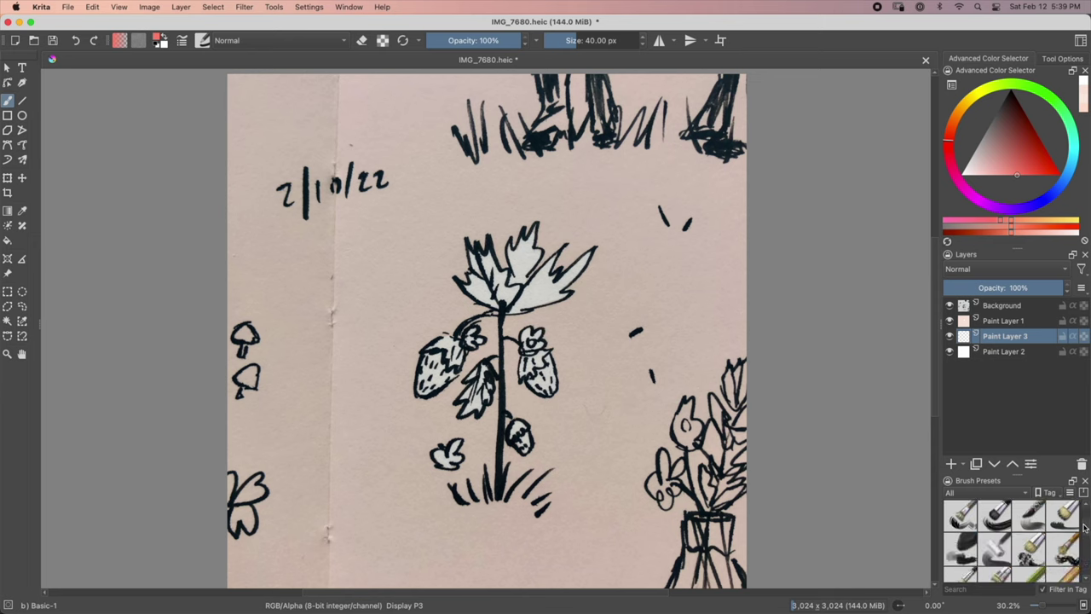
{"action": "left_click", "coordinate": [977, 512]}
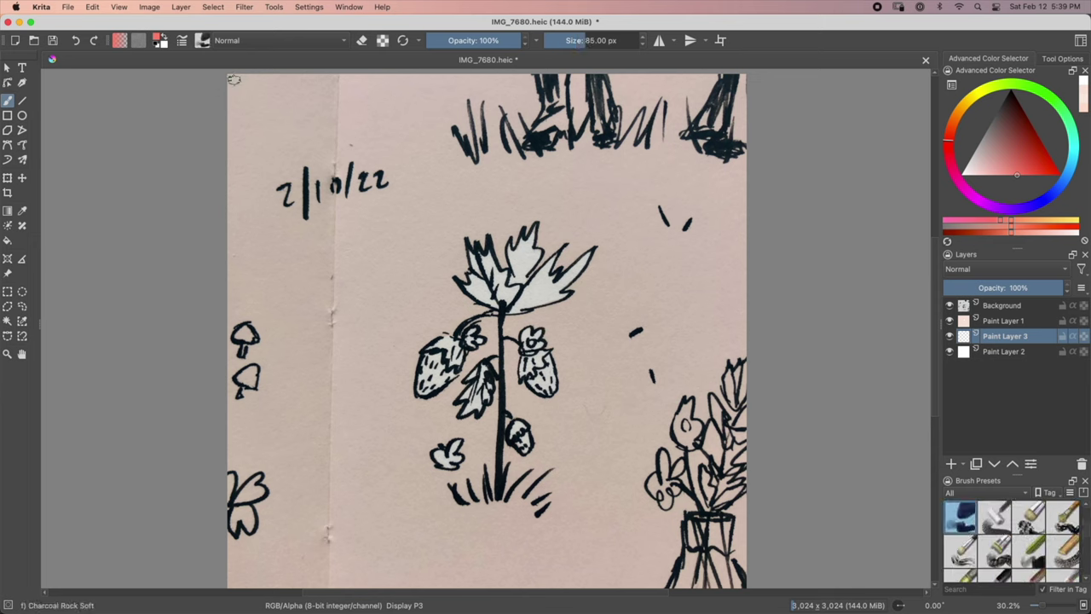
Check the brush settings, then paint the three strawberries red with a deeper red pass.
{"action": "left_click", "coordinate": [205, 42]}
{"action": "left_click", "coordinate": [205, 42]}
{"action": "left_click", "coordinate": [182, 43]}
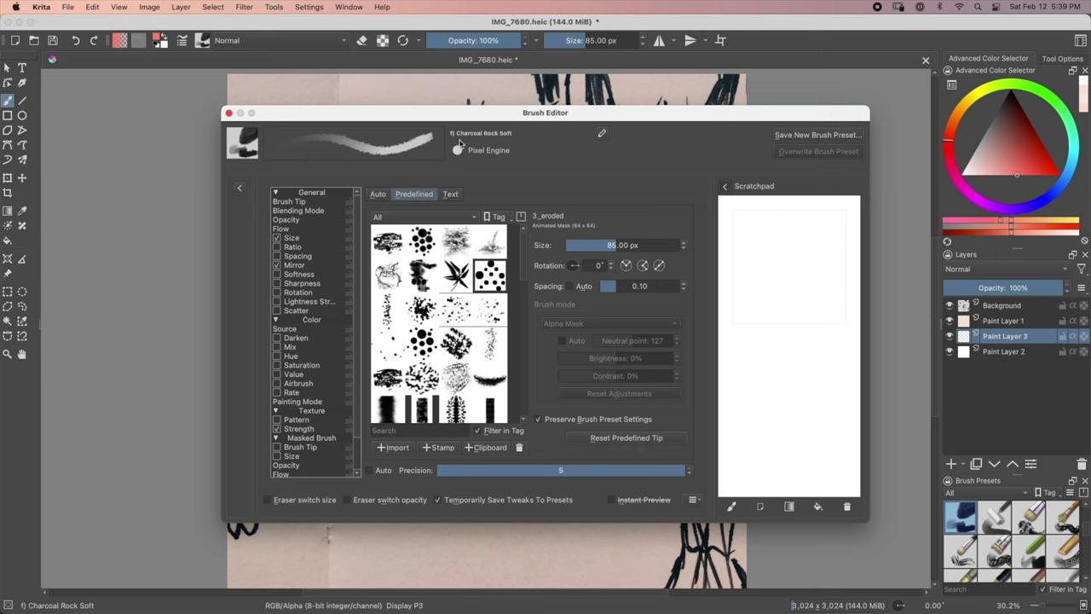
{"action": "left_click", "coordinate": [229, 113]}
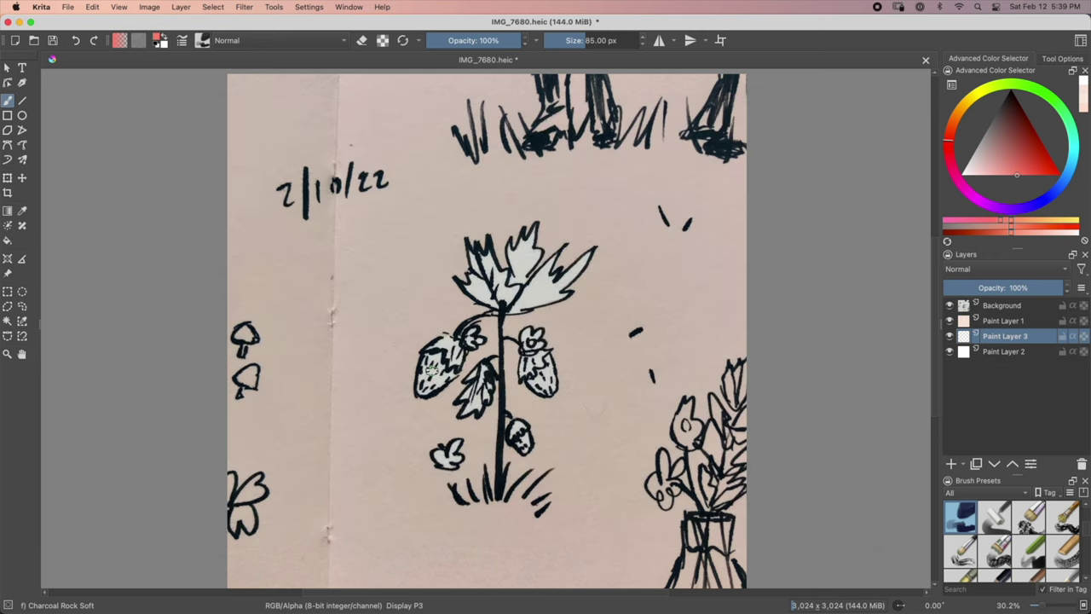
{"action": "left_click_drag", "start_coordinate": [431, 369], "coordinate": [426, 388]}
{"action": "left_click_drag", "start_coordinate": [533, 373], "coordinate": [552, 388]}
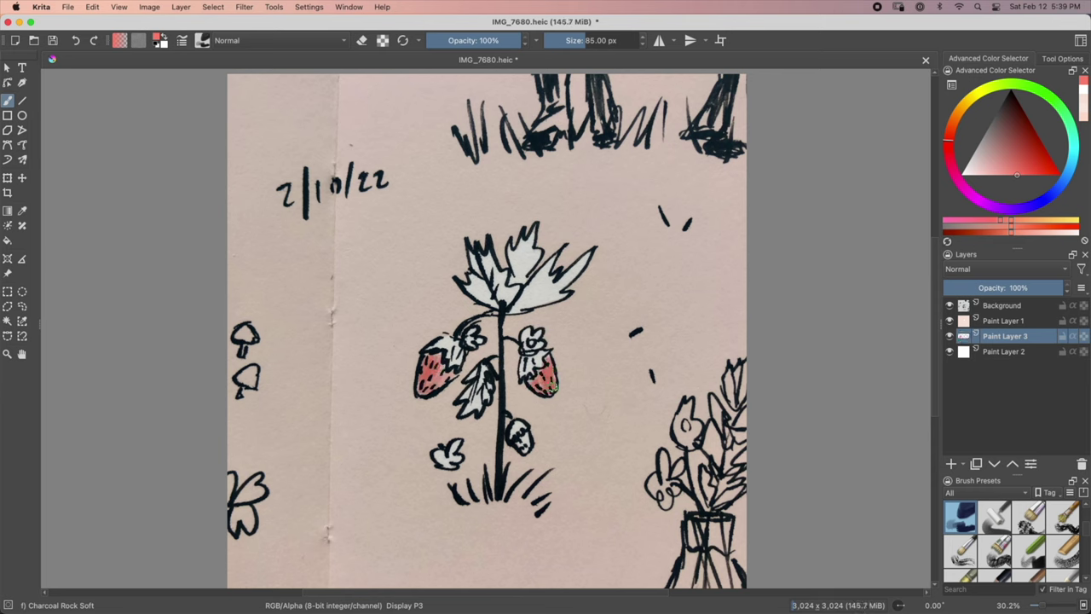
{"action": "left_click_drag", "start_coordinate": [517, 433], "coordinate": [525, 446]}
{"action": "left_click_drag", "start_coordinate": [1017, 174], "coordinate": [1033, 175]}
{"action": "left_click_drag", "start_coordinate": [427, 362], "coordinate": [436, 377]}
{"action": "left_click_drag", "start_coordinate": [537, 371], "coordinate": [550, 385]}
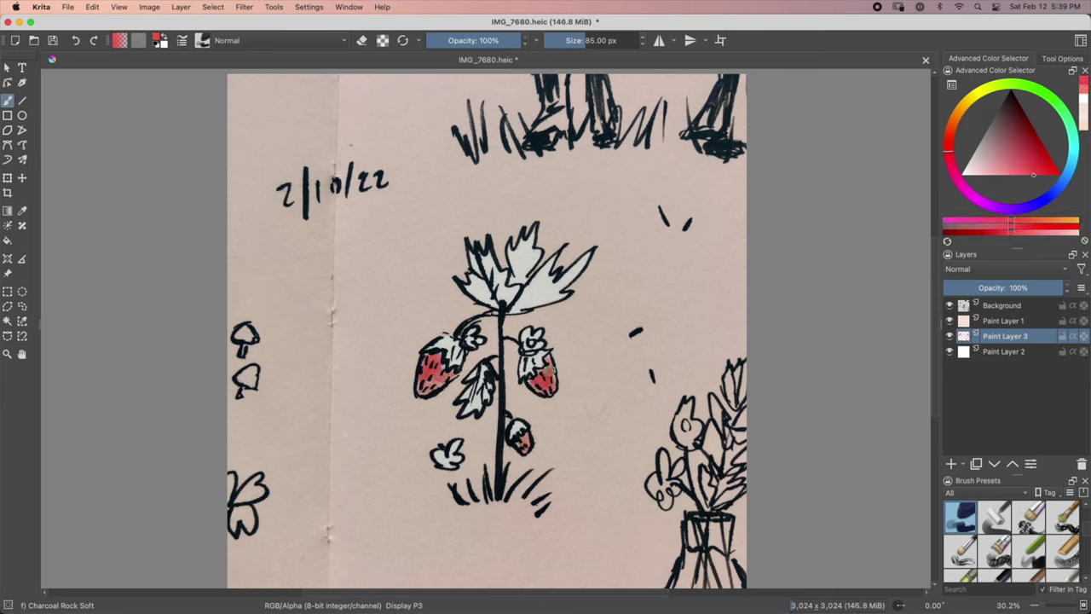
Paint the leaves around the strawberries in yellow-green and lighter green.
{"action": "left_click", "coordinate": [1005, 84]}
{"action": "left_click", "coordinate": [1018, 129]}
{"action": "mouse_move", "coordinate": [474, 255]}
{"action": "left_mouse_down"}
{"action": "mouse_move", "coordinate": [493, 294]}
{"action": "mouse_move", "coordinate": [516, 299]}
{"action": "mouse_move", "coordinate": [533, 231]}
{"action": "mouse_move", "coordinate": [537, 294]}
{"action": "mouse_move", "coordinate": [572, 273]}
{"action": "mouse_move", "coordinate": [546, 299]}
{"action": "left_mouse_up"}
{"action": "left_click", "coordinate": [1018, 156]}
{"action": "left_click_drag", "start_coordinate": [435, 337], "coordinate": [456, 362]}
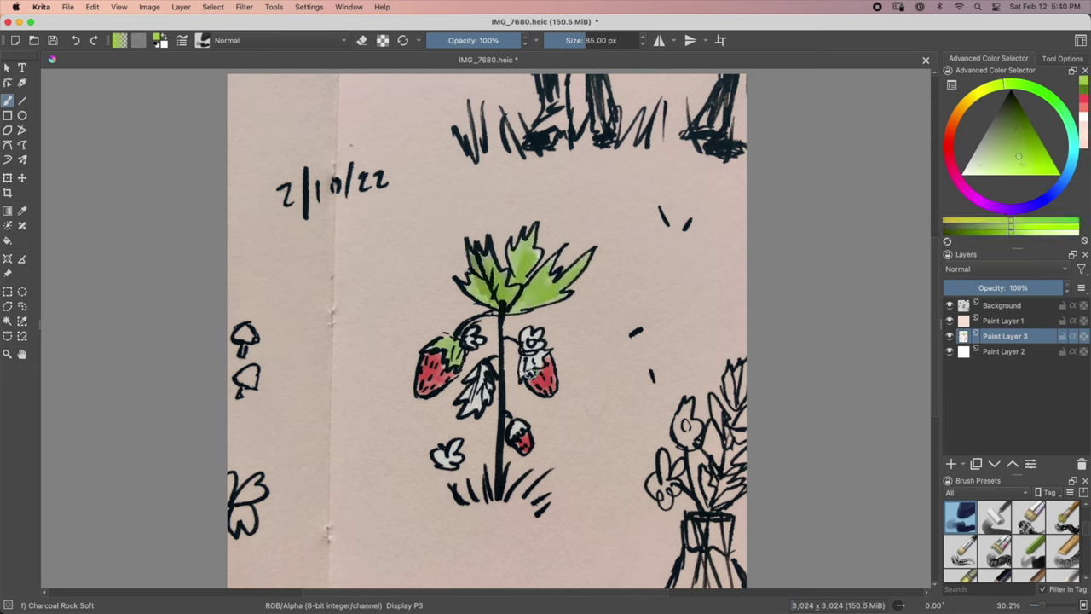
{"action": "left_click_drag", "start_coordinate": [522, 354], "coordinate": [546, 375]}
{"action": "mouse_move", "coordinate": [464, 367]}
{"action": "left_mouse_down"}
{"action": "mouse_move", "coordinate": [481, 405]}
{"action": "mouse_move", "coordinate": [522, 439]}
{"action": "left_mouse_up"}
{"action": "left_click_drag", "start_coordinate": [464, 401], "coordinate": [474, 411]}
Add more green shades across the leaves, including the upper leaves.
{"action": "left_click", "coordinate": [1019, 145]}
{"action": "left_click_drag", "start_coordinate": [445, 341], "coordinate": [460, 354]}
{"action": "left_click_drag", "start_coordinate": [474, 368], "coordinate": [486, 402]}
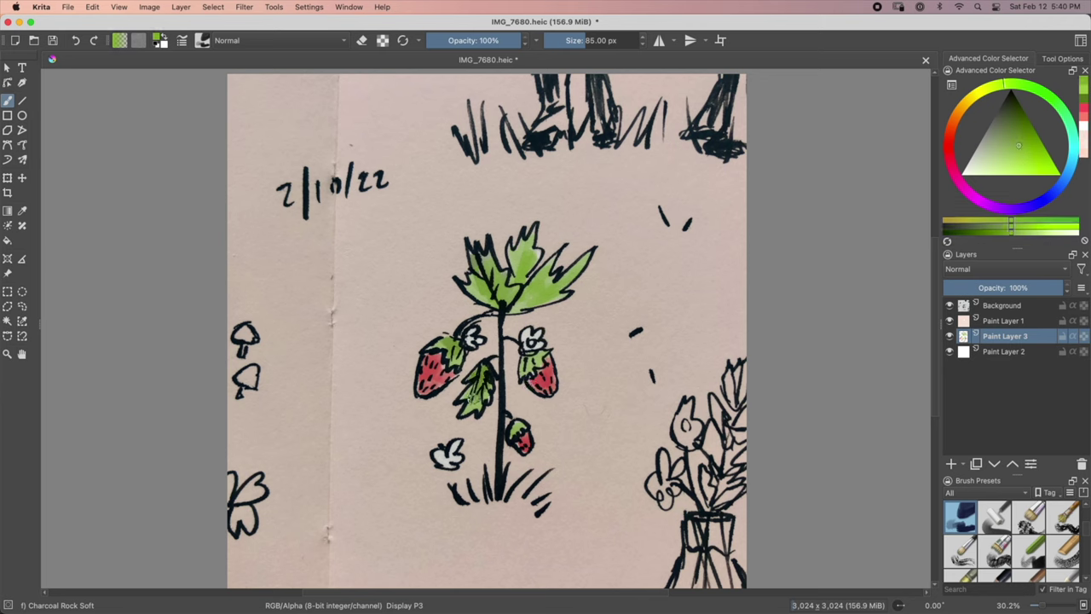
{"action": "left_click_drag", "start_coordinate": [522, 356], "coordinate": [542, 370]}
{"action": "left_click_drag", "start_coordinate": [465, 394], "coordinate": [479, 411]}
{"action": "left_click_drag", "start_coordinate": [493, 284], "coordinate": [507, 309]}
{"action": "left_click_drag", "start_coordinate": [500, 264], "coordinate": [545, 312]}
{"action": "left_click", "coordinate": [1002, 147]}
{"action": "left_click_drag", "start_coordinate": [546, 273], "coordinate": [578, 305]}
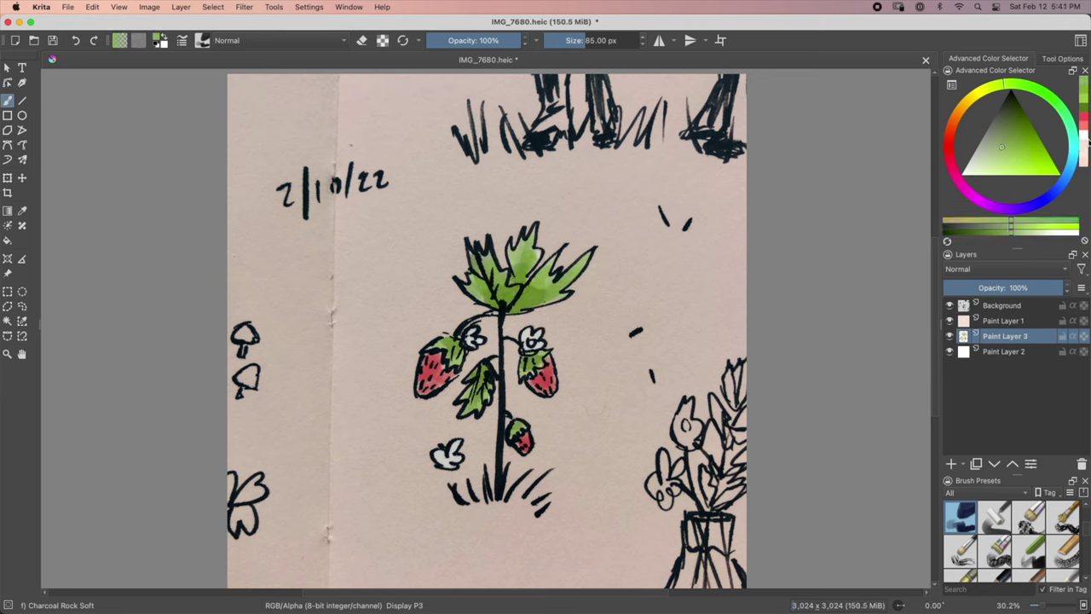
Dab orange into the three flower centres.
{"action": "left_click", "coordinate": [1084, 147]}
{"action": "left_click", "coordinate": [530, 341]}
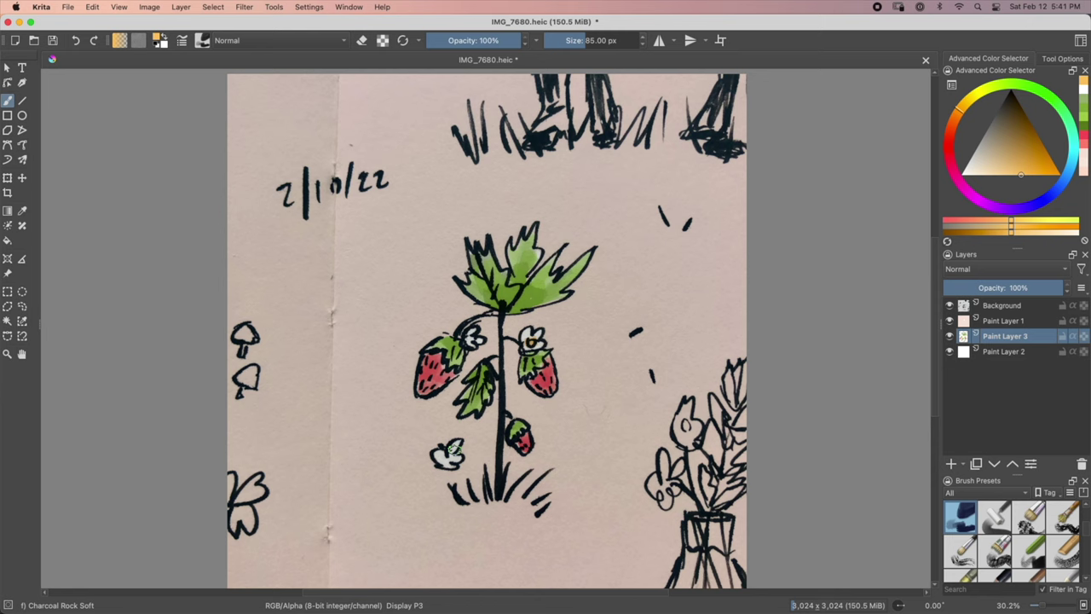
{"action": "left_click", "coordinate": [474, 338]}
{"action": "left_click", "coordinate": [448, 457]}
On Paint Layer 1, erase part of the grass area and repaint it in green and darker green.
{"action": "left_click", "coordinate": [1071, 124]}
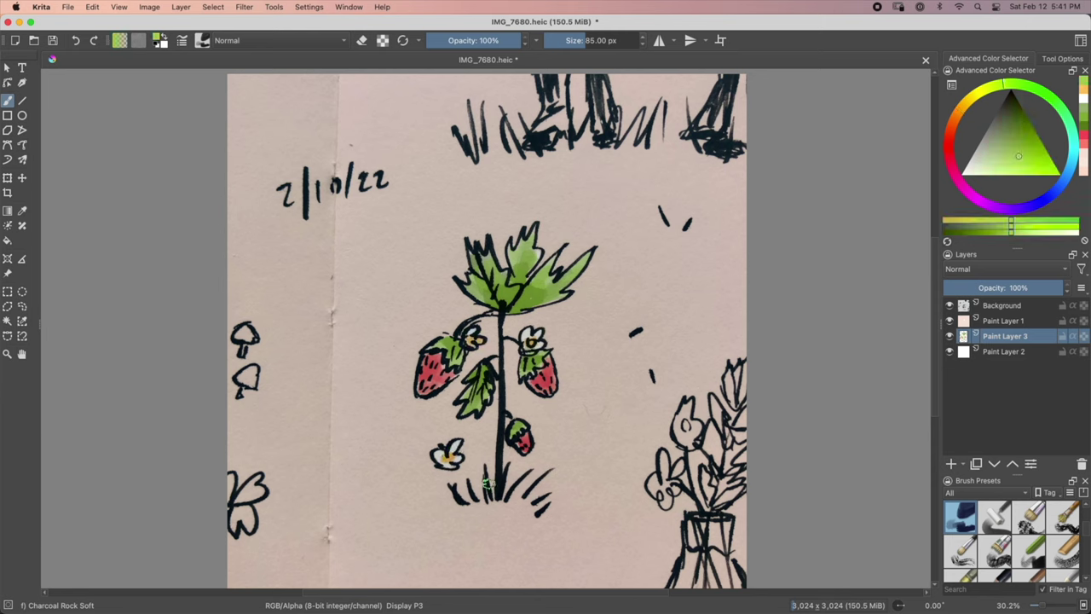
{"action": "left_click", "coordinate": [1005, 321]}
{"action": "key", "text": "e"}
{"action": "left_click_drag", "start_coordinate": [475, 474], "coordinate": [559, 502]}
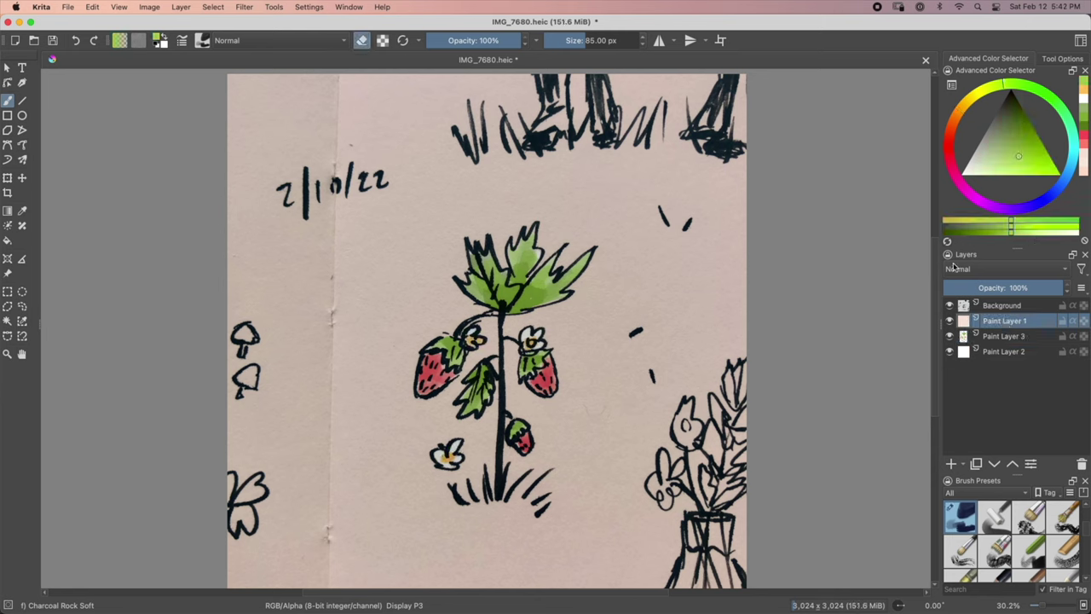
{"action": "key", "text": "e"}
{"action": "mouse_move", "coordinate": [452, 499]}
{"action": "left_mouse_down"}
{"action": "mouse_move", "coordinate": [482, 482]}
{"action": "mouse_move", "coordinate": [563, 495]}
{"action": "left_mouse_up"}
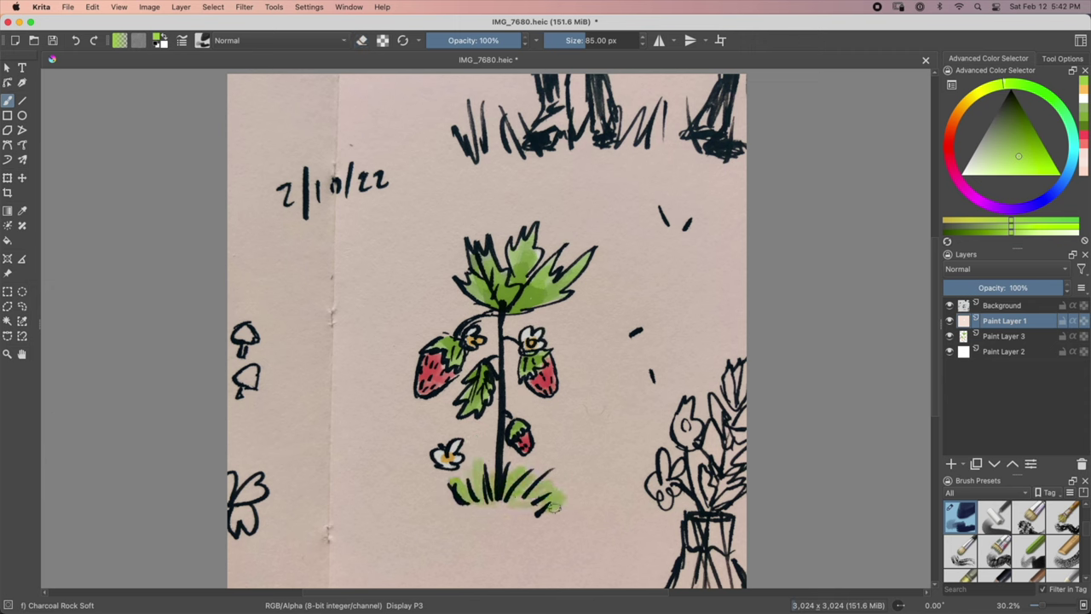
{"action": "key", "text": "k"}
{"action": "left_click_drag", "start_coordinate": [452, 499], "coordinate": [534, 504]}
Draw a freehand selection outlining the whole strawberry plant.
{"action": "key", "text": "Page_Up"}
{"action": "key", "text": "ctrl+a"}
{"action": "left_click", "coordinate": [22, 305]}
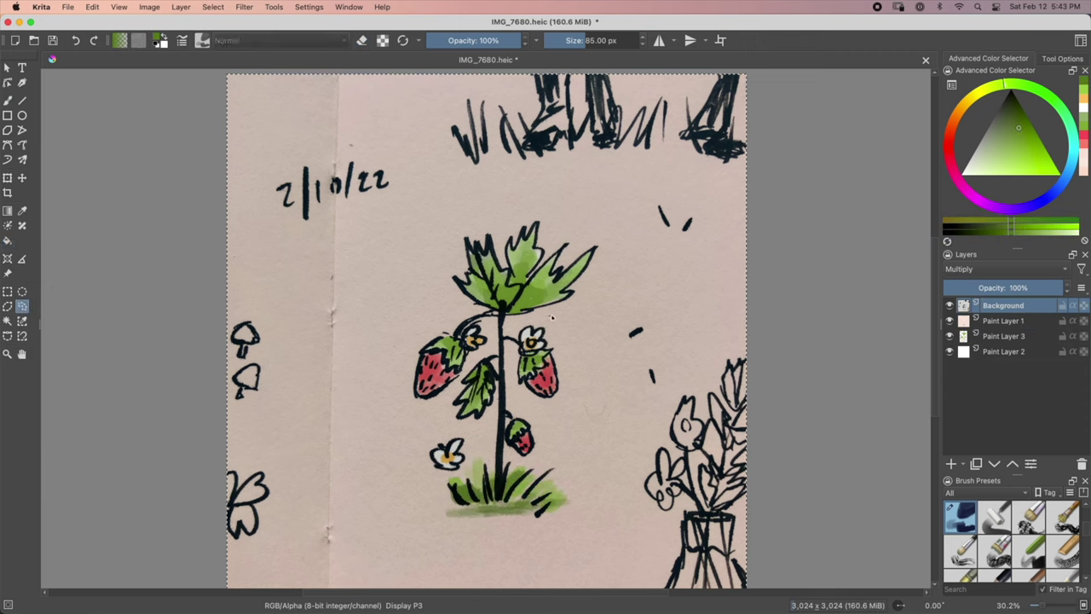
{"action": "mouse_move", "coordinate": [552, 317]}
{"action": "left_mouse_down"}
{"action": "mouse_move", "coordinate": [587, 303]}
{"action": "mouse_move", "coordinate": [608, 242]}
{"action": "mouse_move", "coordinate": [534, 214]}
{"action": "mouse_move", "coordinate": [465, 222]}
{"action": "left_mouse_up"}
{"action": "left_click_drag", "start_coordinate": [442, 261], "coordinate": [453, 306]}
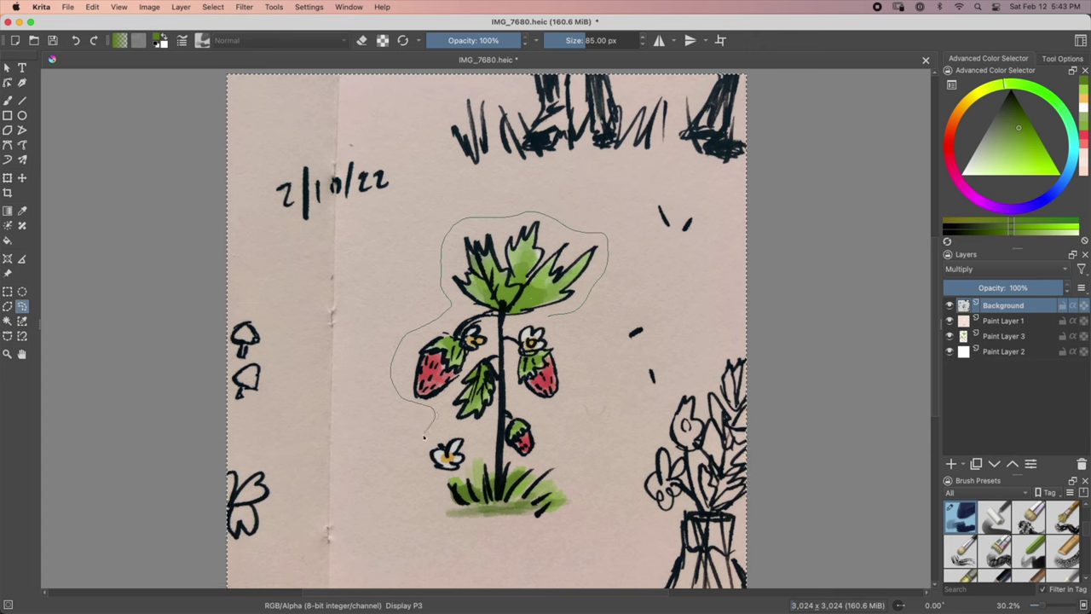
{"action": "mouse_move", "coordinate": [423, 438]}
{"action": "left_mouse_down"}
{"action": "mouse_move", "coordinate": [435, 516]}
{"action": "mouse_move", "coordinate": [554, 316]}
{"action": "left_mouse_up"}
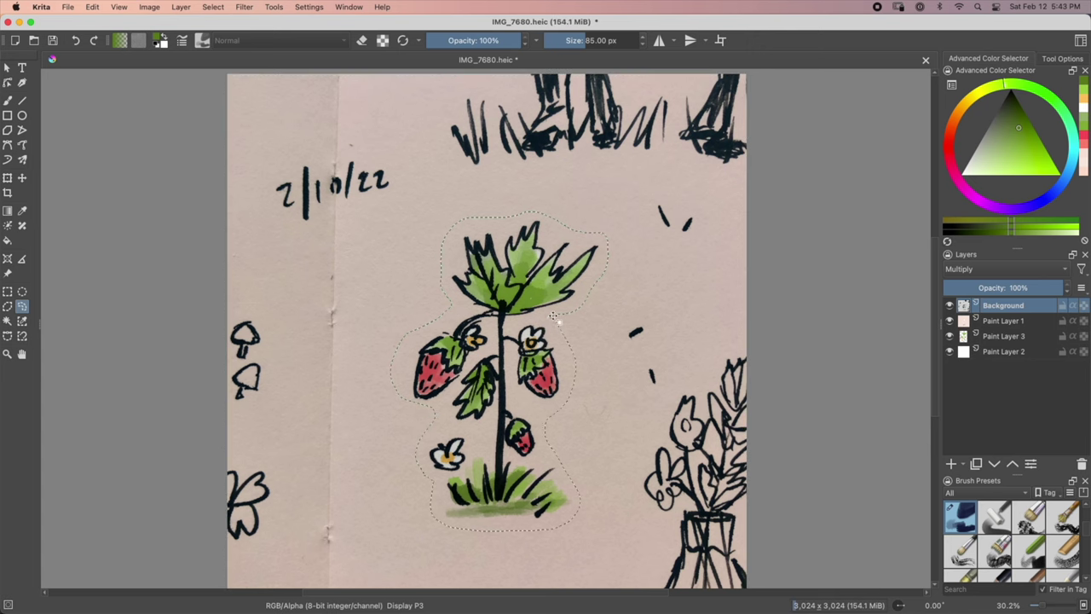
Merge the layers from Background to Paint Layer 3 and copy the selected plant for a new document.
{"action": "left_click", "coordinate": [1004, 337], "text": "shift"}
{"action": "key", "text": "super+e"}
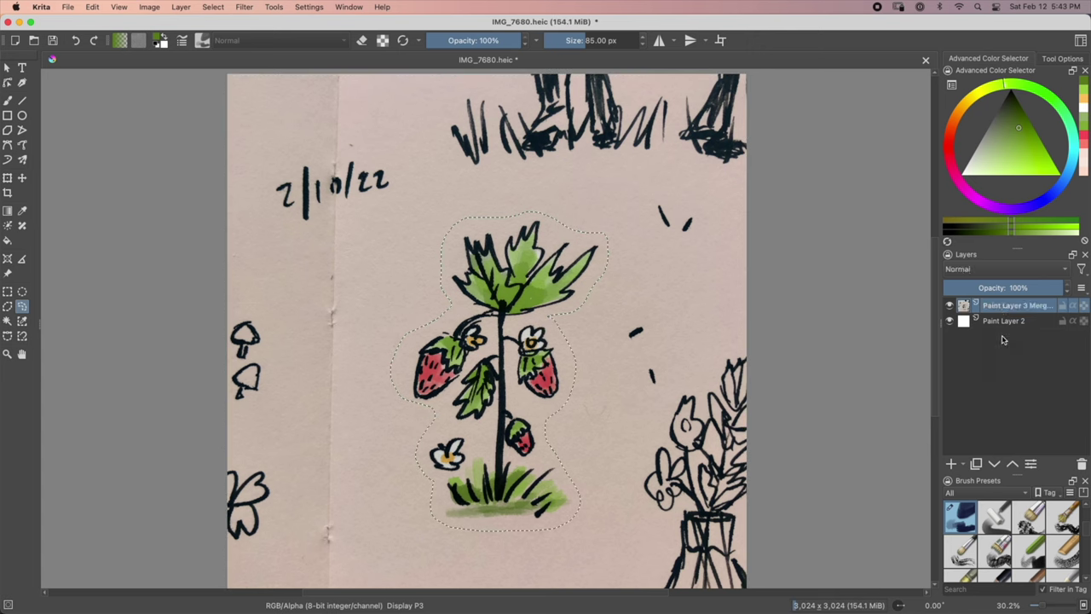
{"action": "key", "text": "super+c"}
{"action": "left_click", "coordinate": [15, 40]}
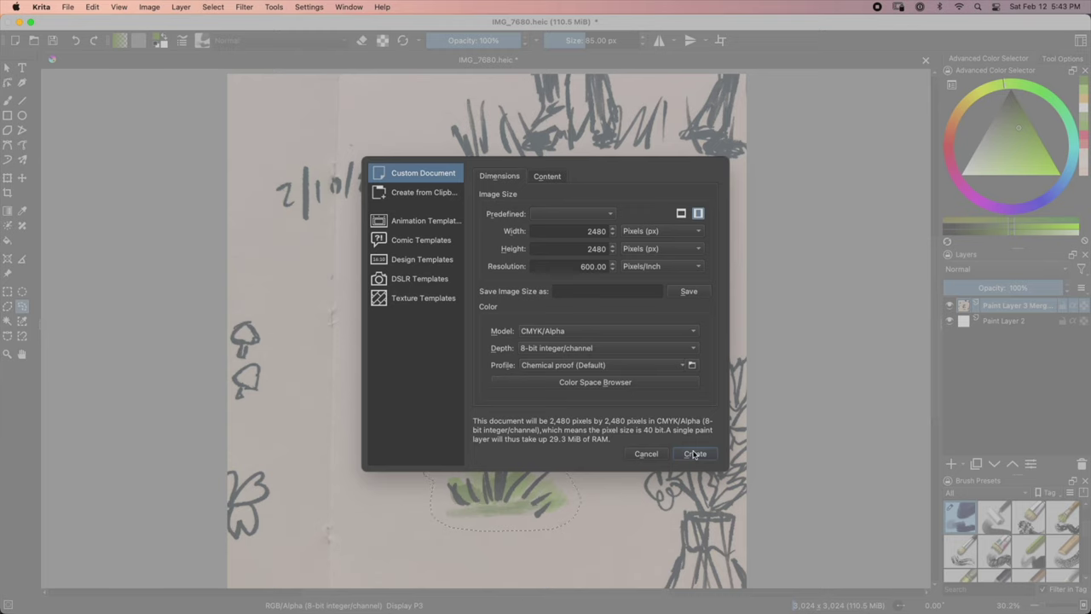
Create the 2480×2480 document, paste the plant, and move it up and left to centre it.
{"action": "left_click", "coordinate": [695, 454]}
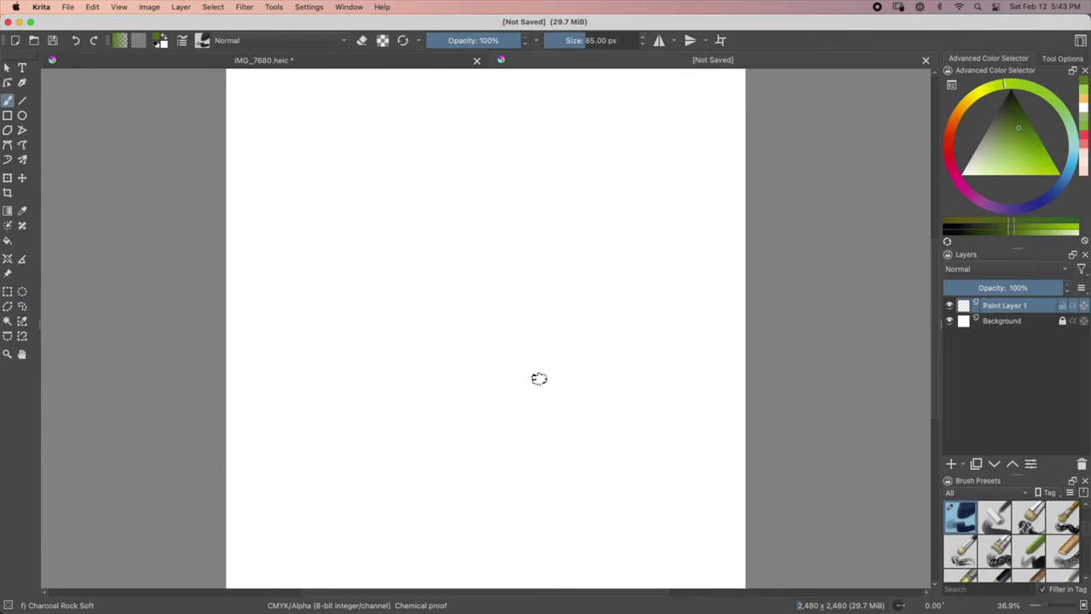
{"action": "key", "text": "super+v"}
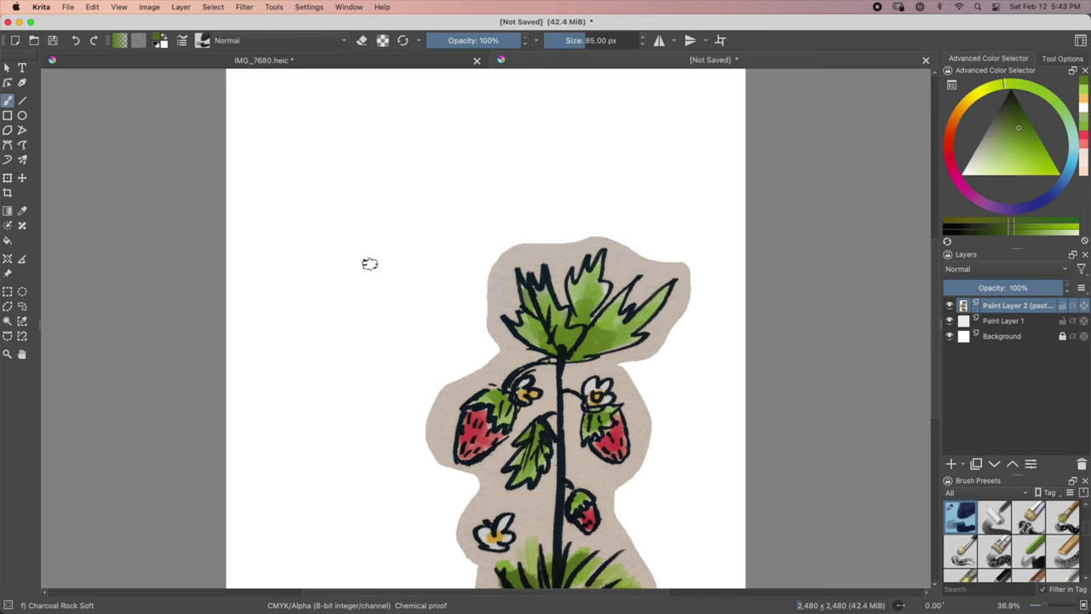
{"action": "left_click", "coordinate": [21, 179]}
{"action": "left_click_drag", "start_coordinate": [526, 324], "coordinate": [460, 241]}
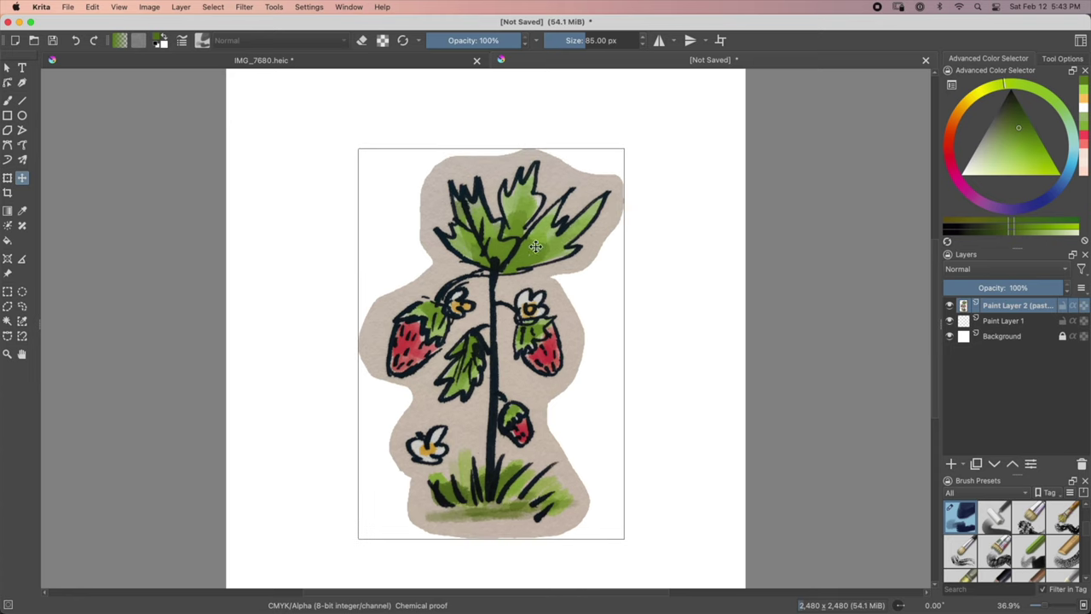
{"action": "left_click", "coordinate": [721, 271]}
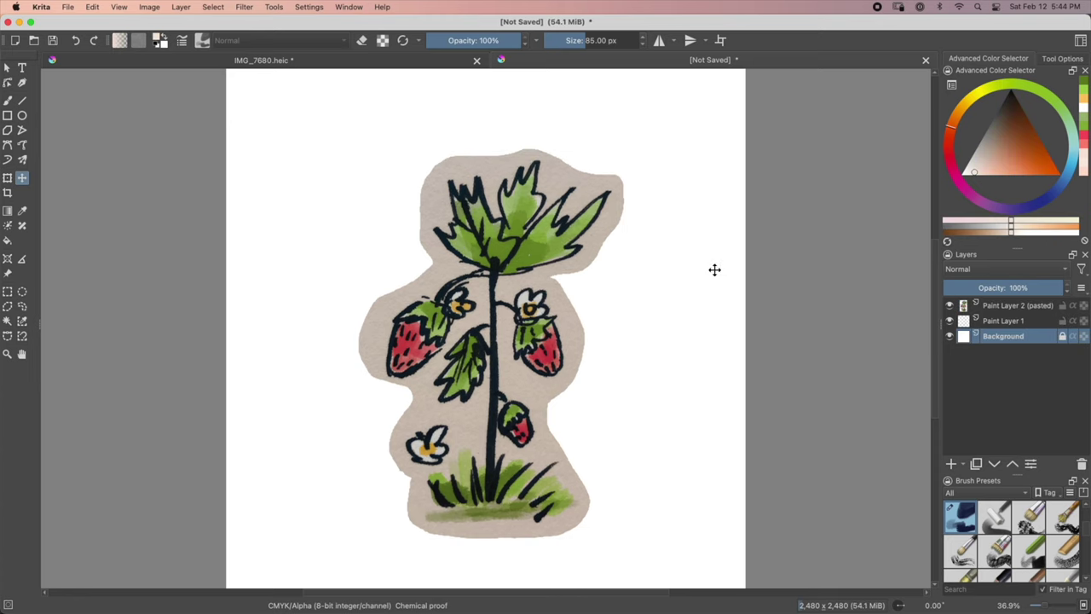
Unlock the Background layer and fill it with pale peach using the Fill tool.
{"action": "left_click", "coordinate": [6, 241]}
{"action": "left_click", "coordinate": [338, 220]}
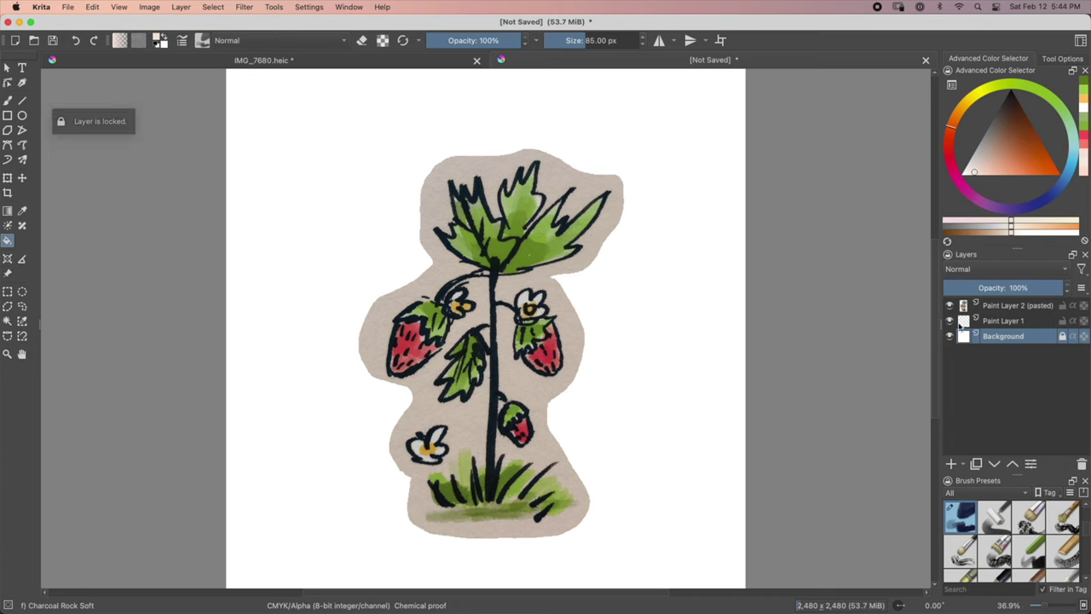
{"action": "left_click", "coordinate": [1063, 337]}
{"action": "left_click", "coordinate": [592, 298]}
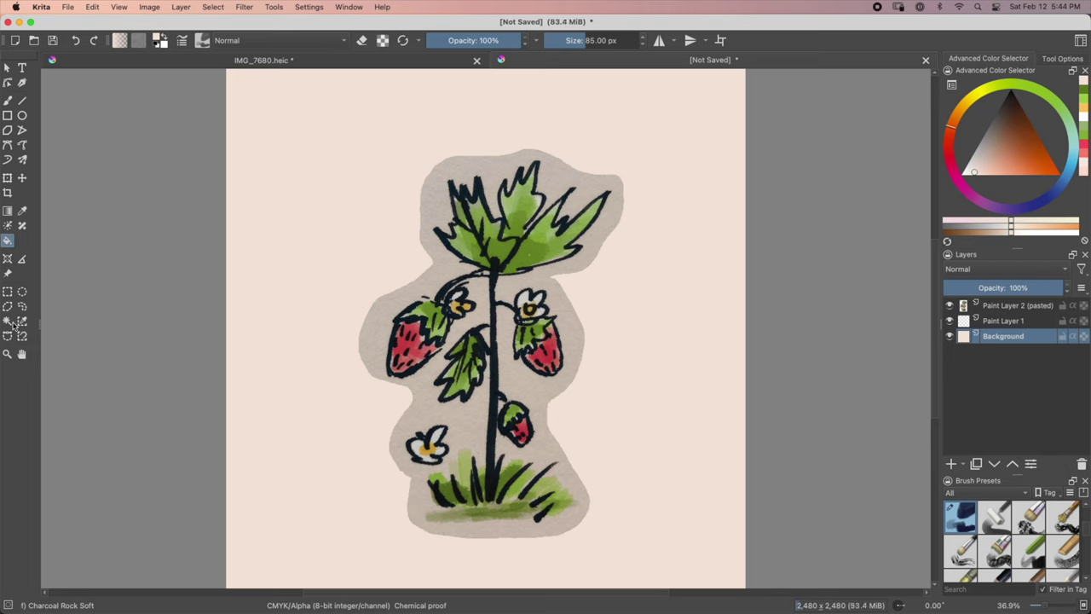
Magic-wand select the beige paper backing on the pasted drawing layer and delete it.
{"action": "left_click", "coordinate": [6, 320]}
{"action": "left_click", "coordinate": [981, 309]}
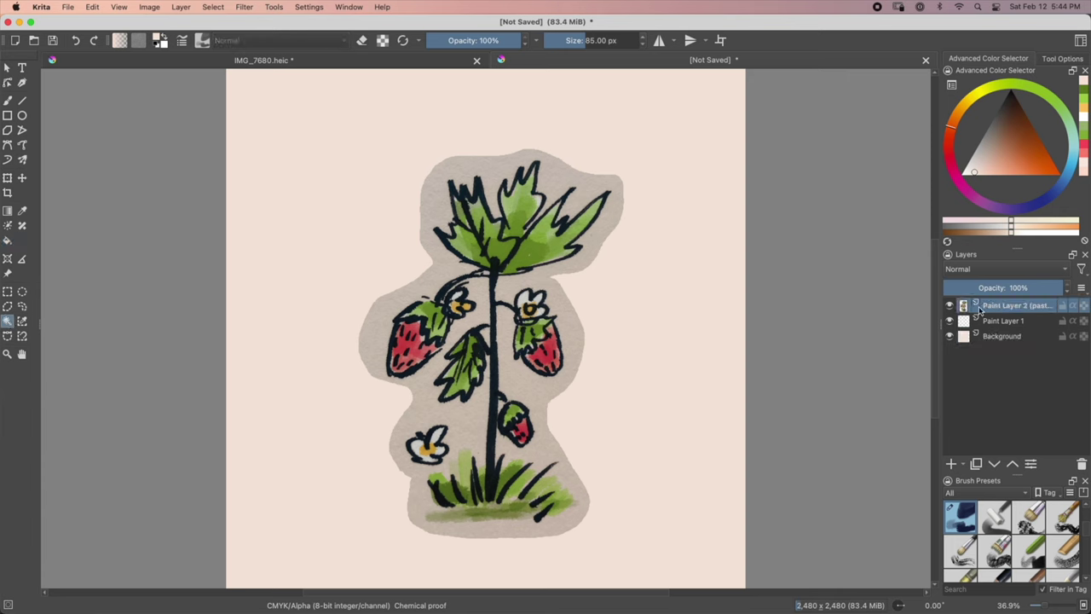
{"action": "left_click", "coordinate": [556, 301]}
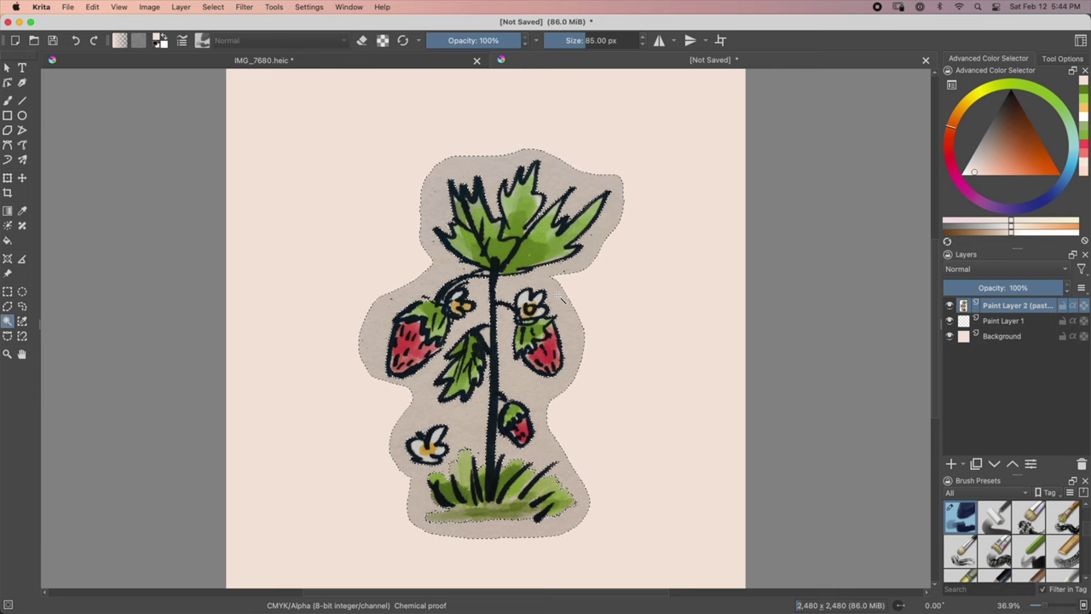
{"action": "key", "text": "Delete"}
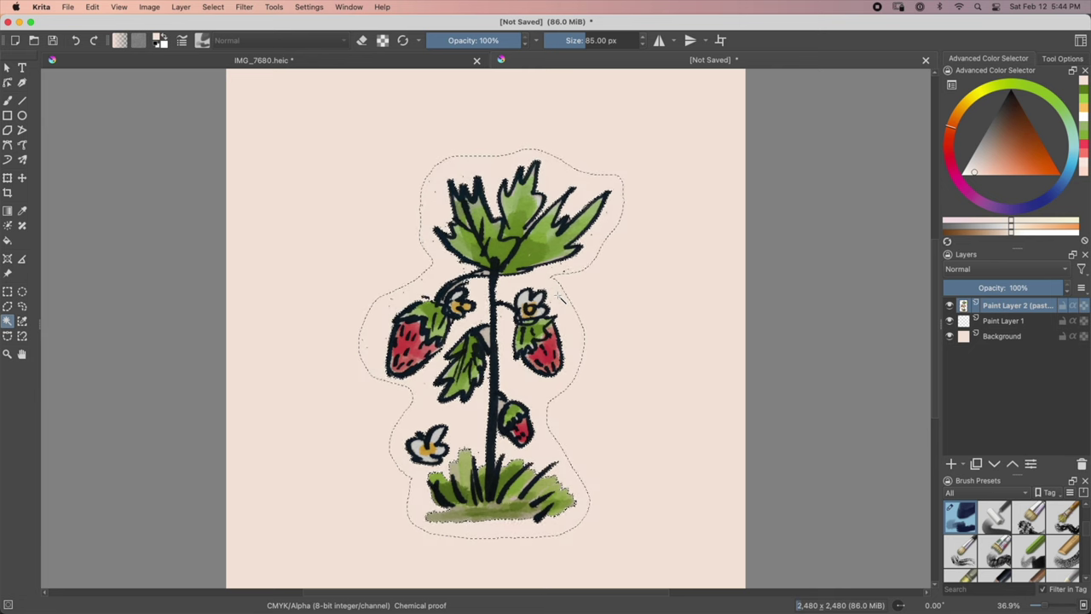
{"action": "key", "text": "super+shift+a"}
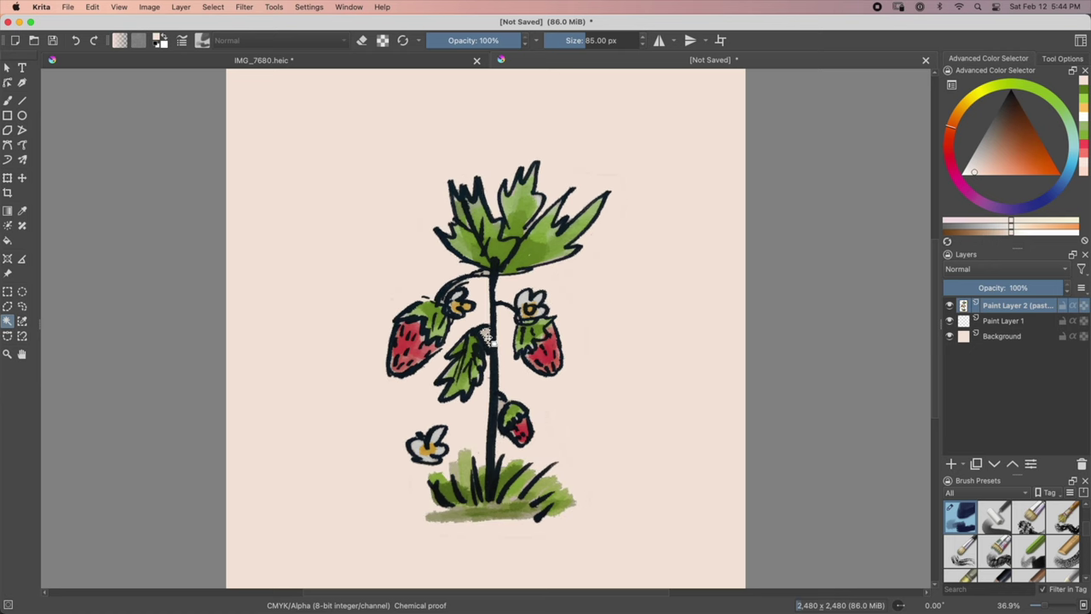
{"action": "key", "text": "b"}
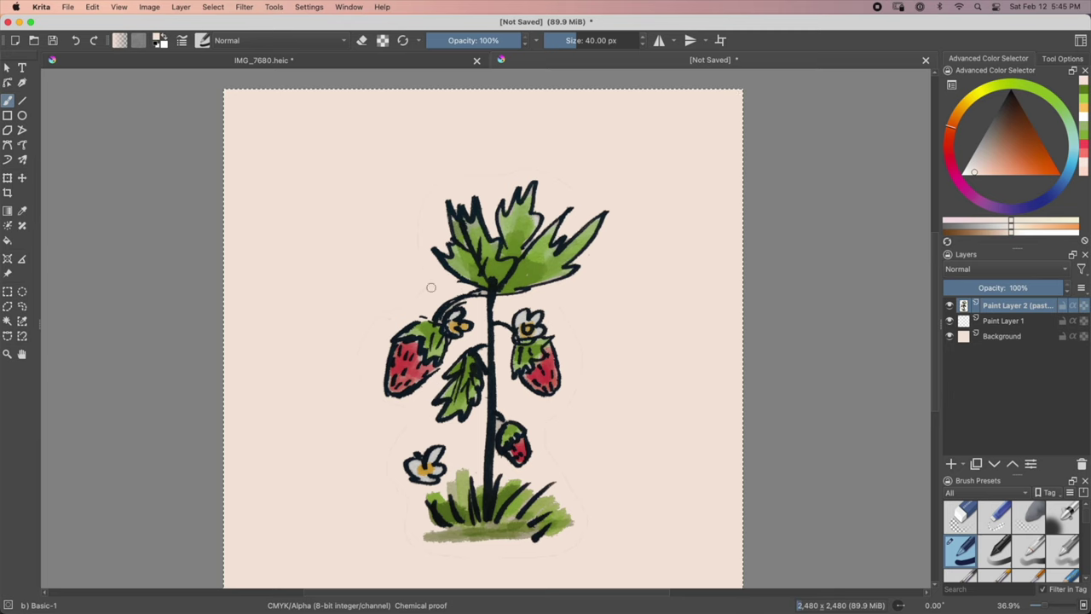
Scale the pasted strawberry drawing up slightly with the transform tool.
{"action": "scroll", "coordinate": [432, 287], "scroll_direction": "down", "scroll_amount": 1}
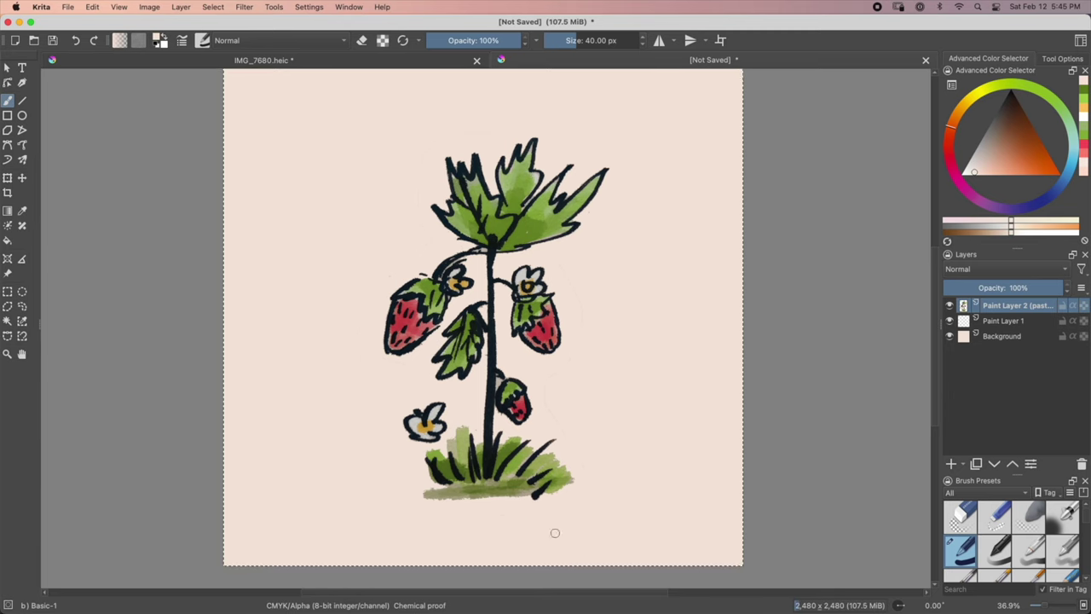
{"action": "key", "text": "ctrl+t"}
{"action": "left_click_drag", "start_coordinate": [743, 565], "coordinate": [656, 461]}
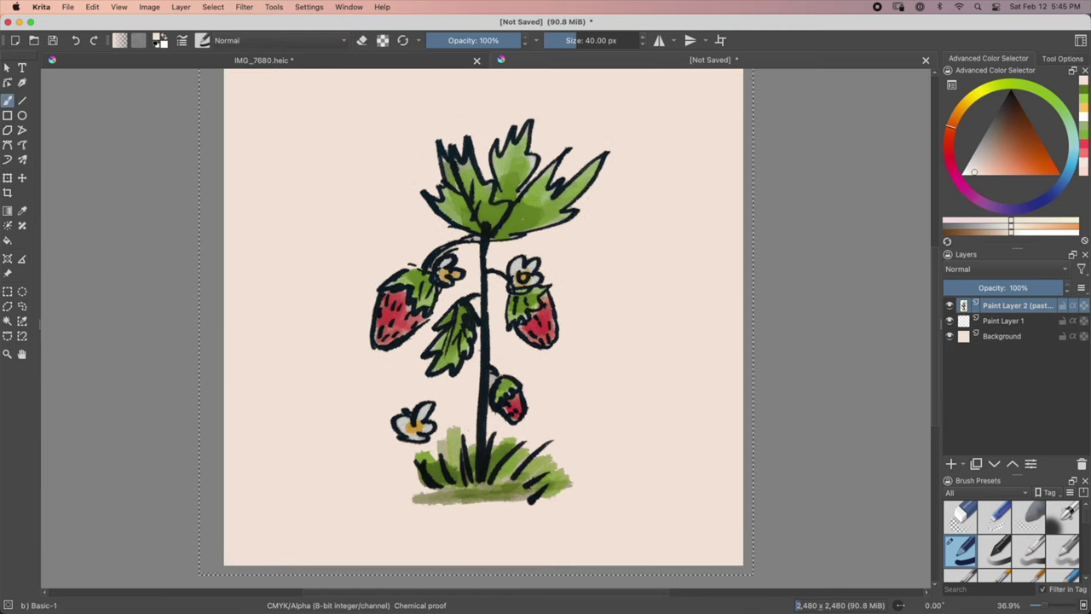
{"action": "left_click", "coordinate": [7, 321]}
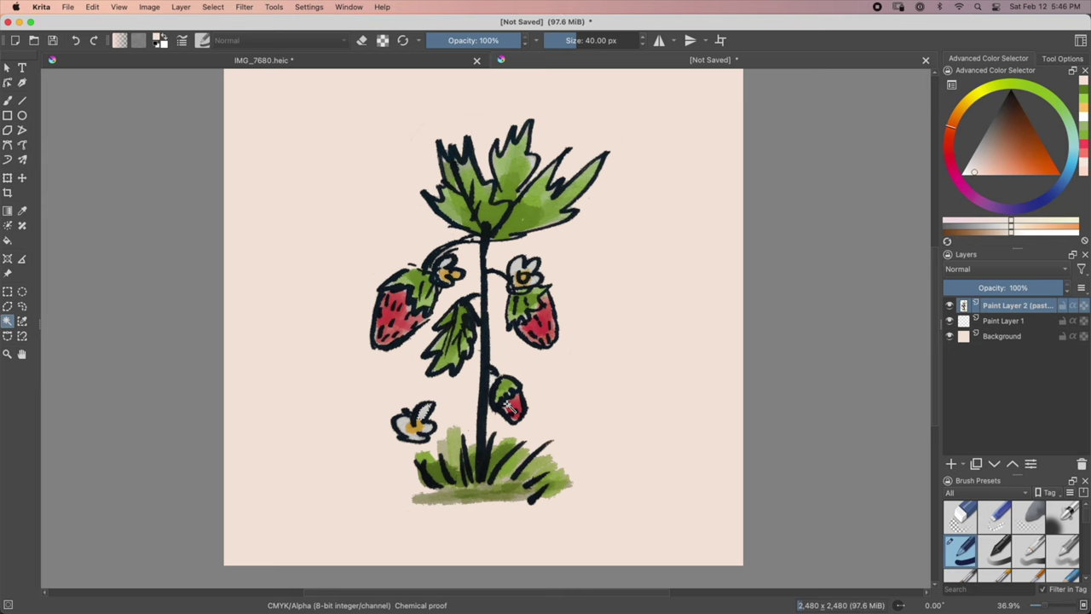
Paint the petals of both small flowers solid white on Paint Layer 1.
{"action": "left_click", "coordinate": [529, 266]}
{"action": "key", "text": "Page_Down"}
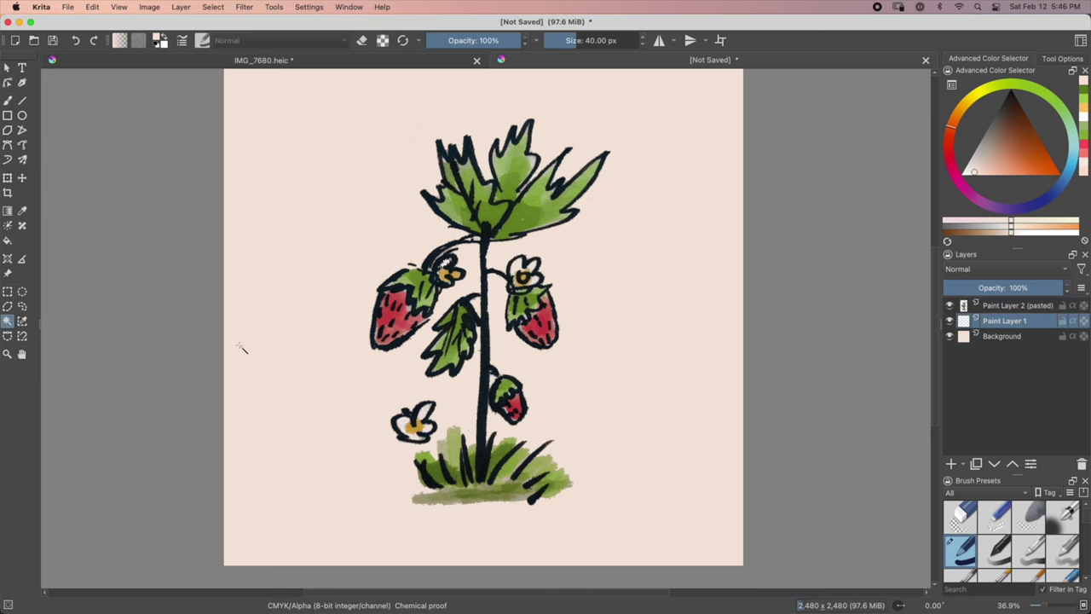
{"action": "key", "text": "b"}
{"action": "left_click_drag", "start_coordinate": [515, 261], "coordinate": [525, 271]}
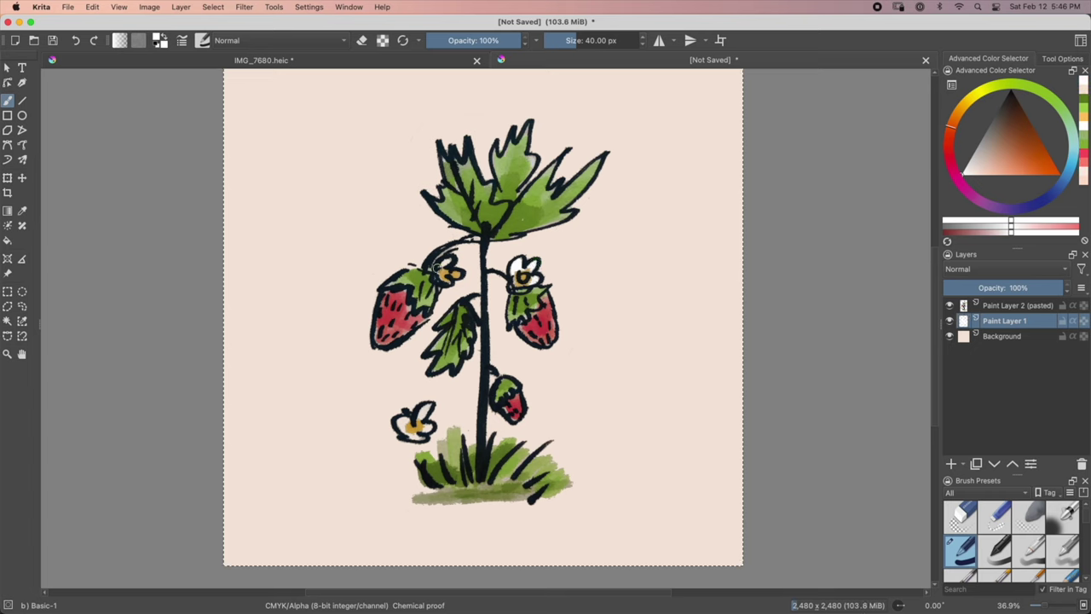
{"action": "left_click_drag", "start_coordinate": [420, 409], "coordinate": [432, 427]}
{"action": "key", "text": "ctrl+shift+a"}
Pick a yellow-orange colour and switch back to the pasted drawing layer.
{"action": "left_click", "coordinate": [418, 424], "text": "ctrl"}
{"action": "key", "text": "Page_Up"}
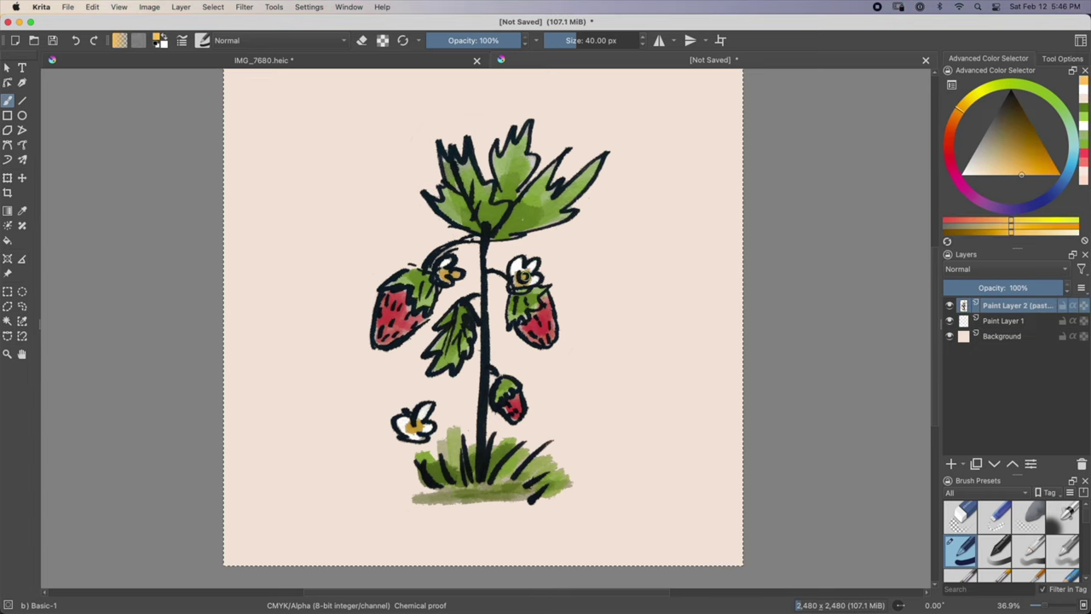
{"action": "key", "text": "Page_Down"}
{"action": "key", "text": "Page_Up"}
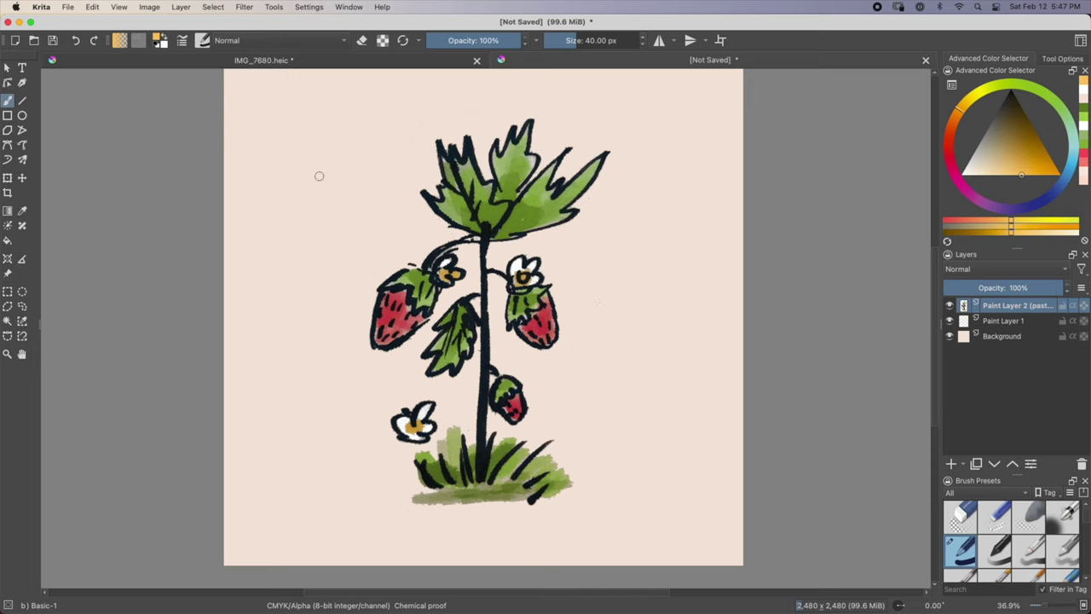
{"action": "left_click", "coordinate": [67, 7]}
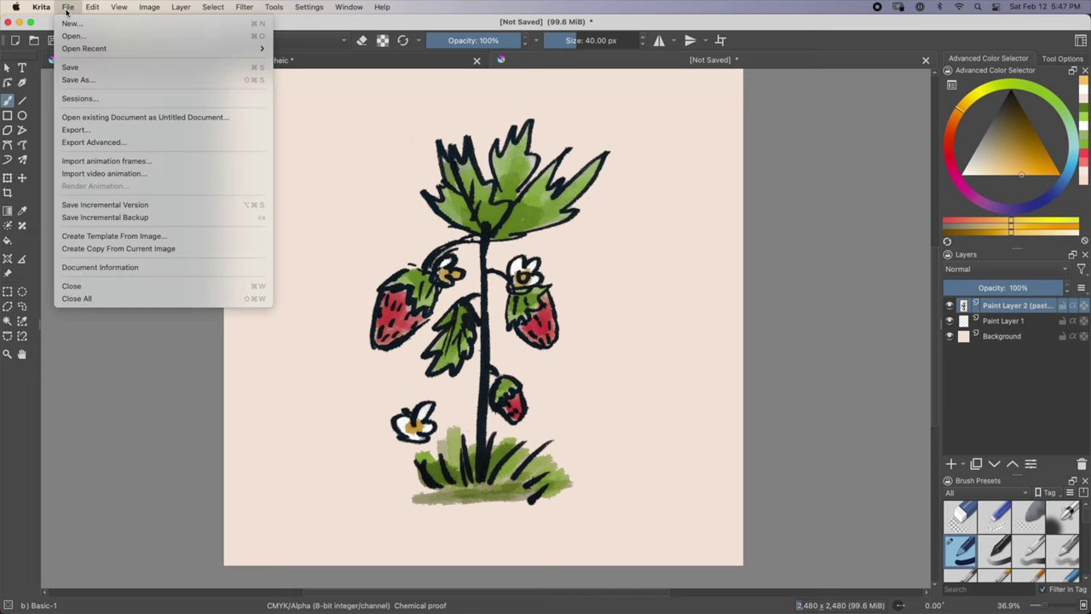
Save the design as the JPEG 'Strawberry Sticker.jpg', accepting the default JPEG options.
{"action": "left_click", "coordinate": [88, 78]}
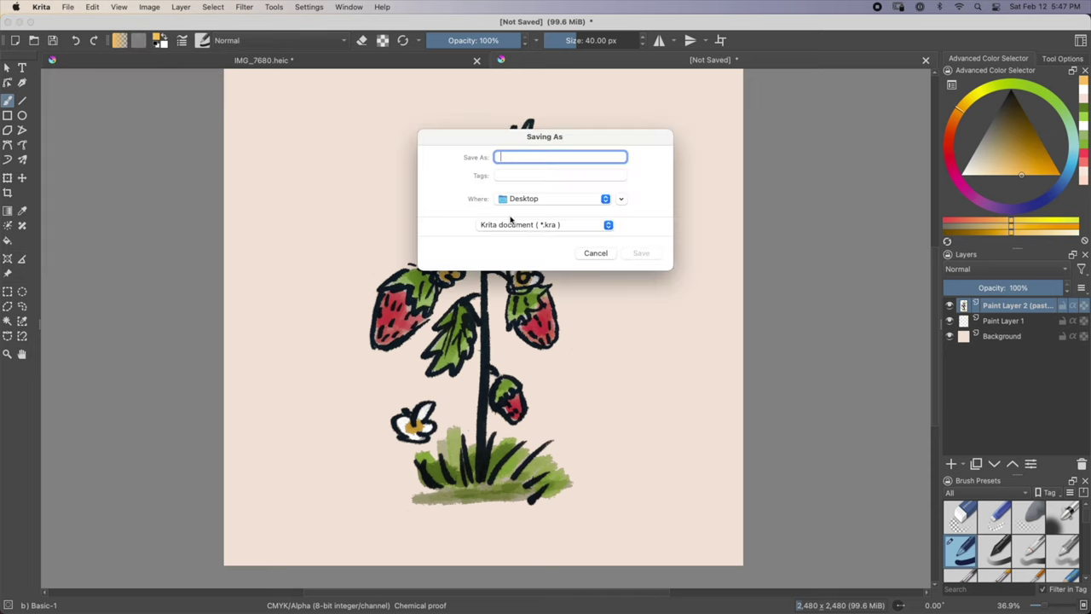
{"action": "left_click", "coordinate": [514, 224]}
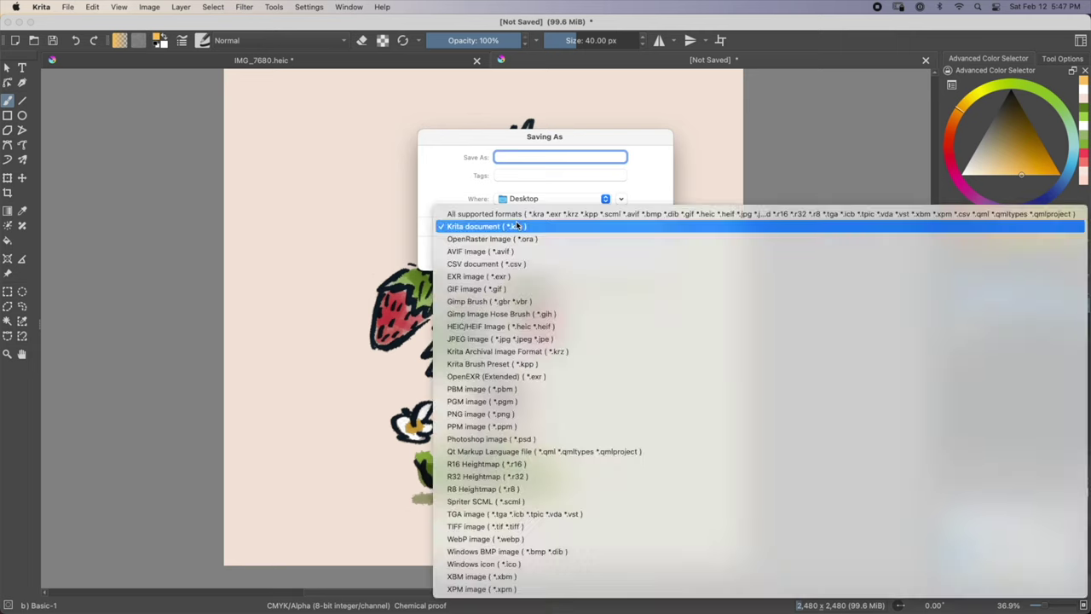
{"action": "left_click", "coordinate": [530, 338]}
{"action": "type", "text": "Strawberry Sticker"}
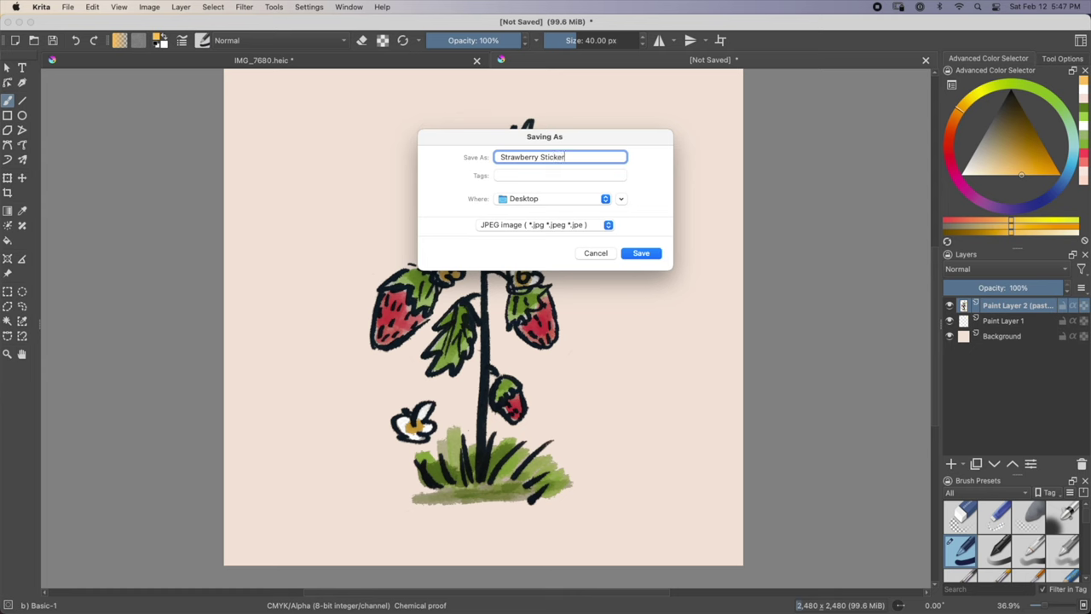
{"action": "key", "text": "Return"}
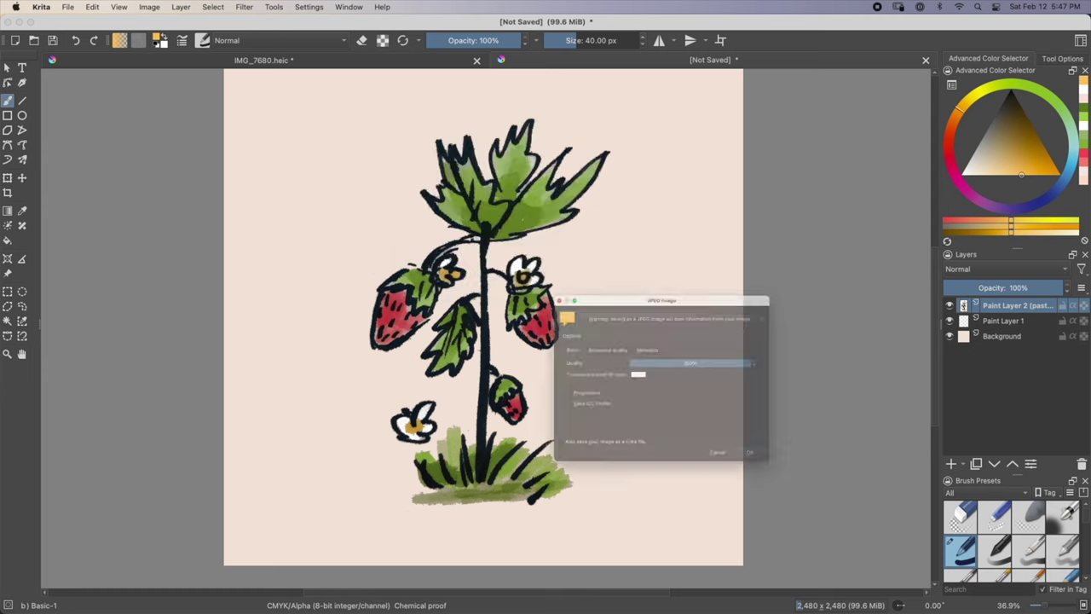
{"action": "left_click", "coordinate": [802, 489]}
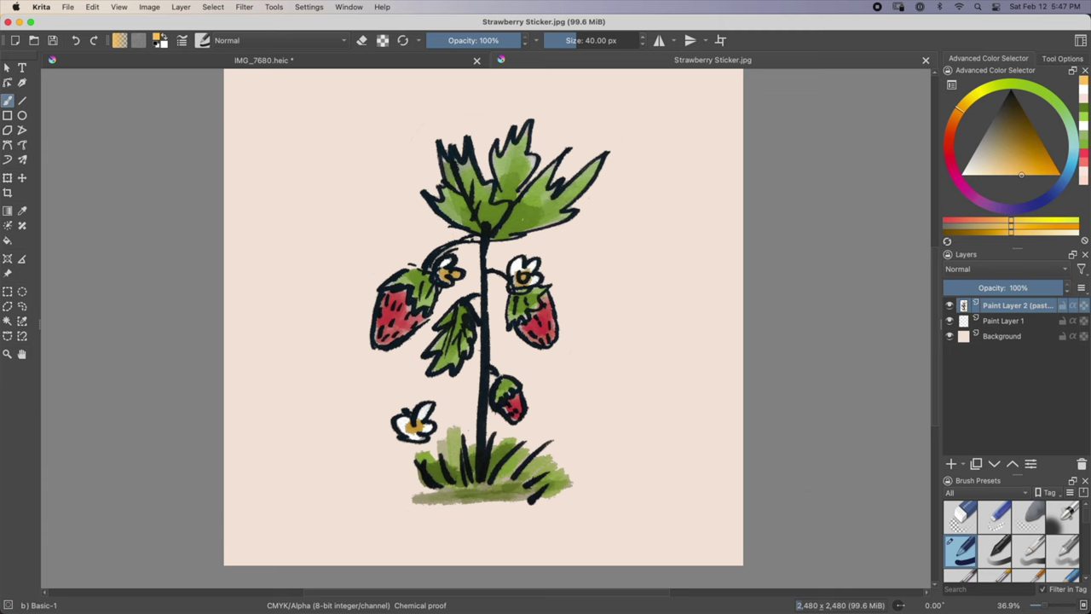
Choose Custom sticker samples and order 10 stickers at 3 × 3 for $9.
{"action": "left_click", "coordinate": [64, 7]}
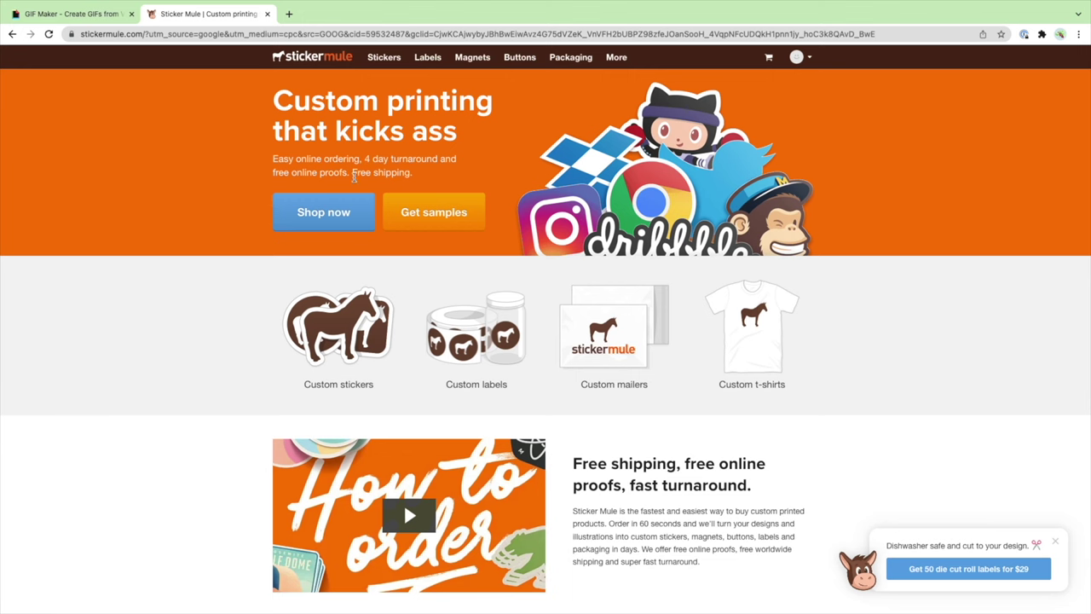
{"action": "left_click", "coordinate": [405, 212]}
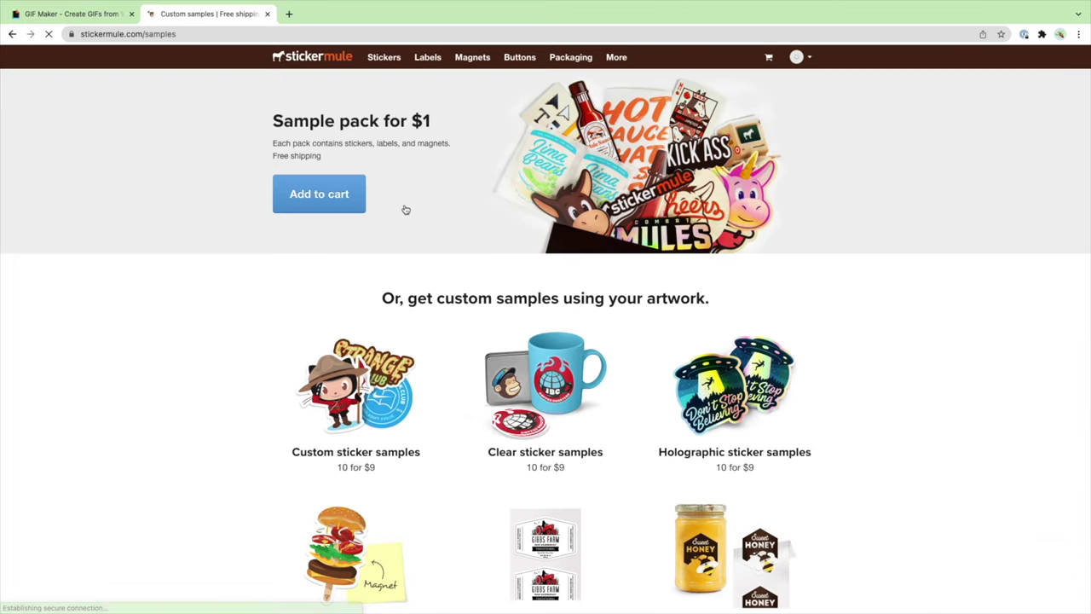
{"action": "scroll", "coordinate": [406, 210], "scroll_direction": "down", "scroll_amount": 3}
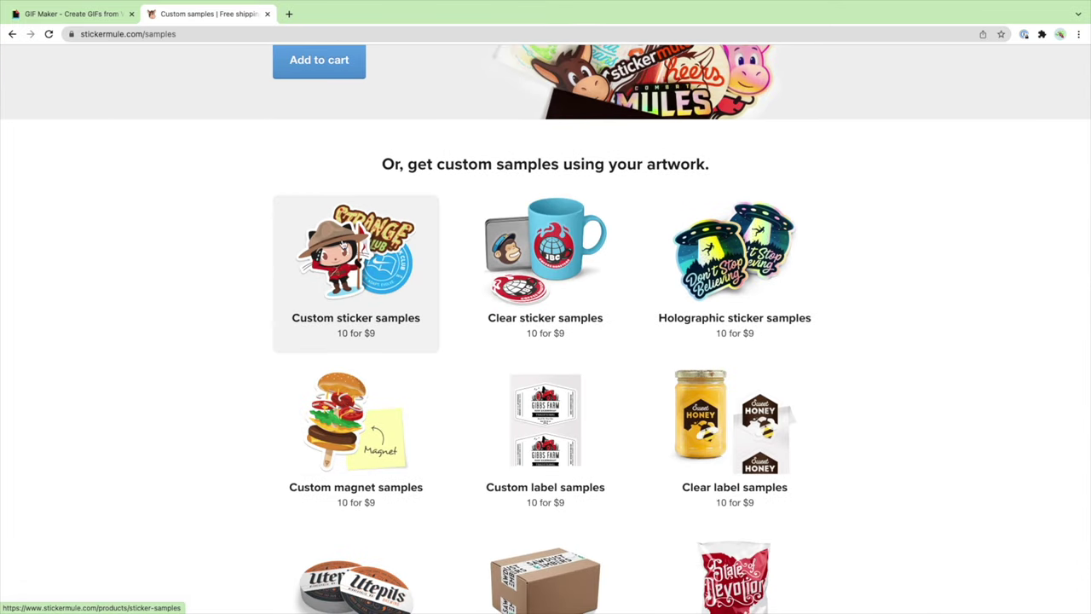
{"action": "left_click", "coordinate": [362, 249]}
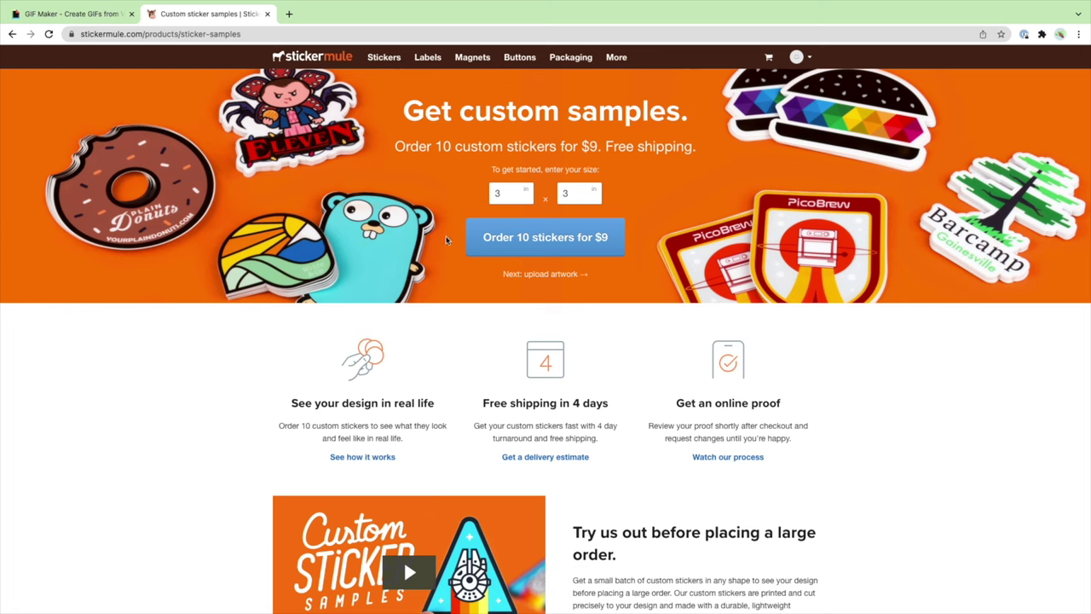
{"action": "left_click", "coordinate": [557, 256]}
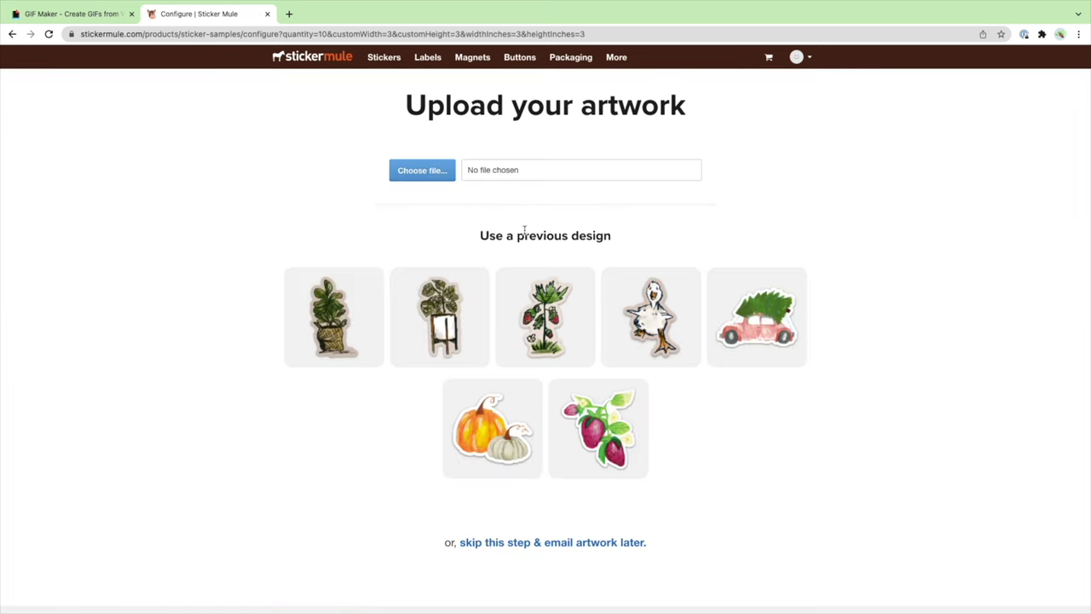